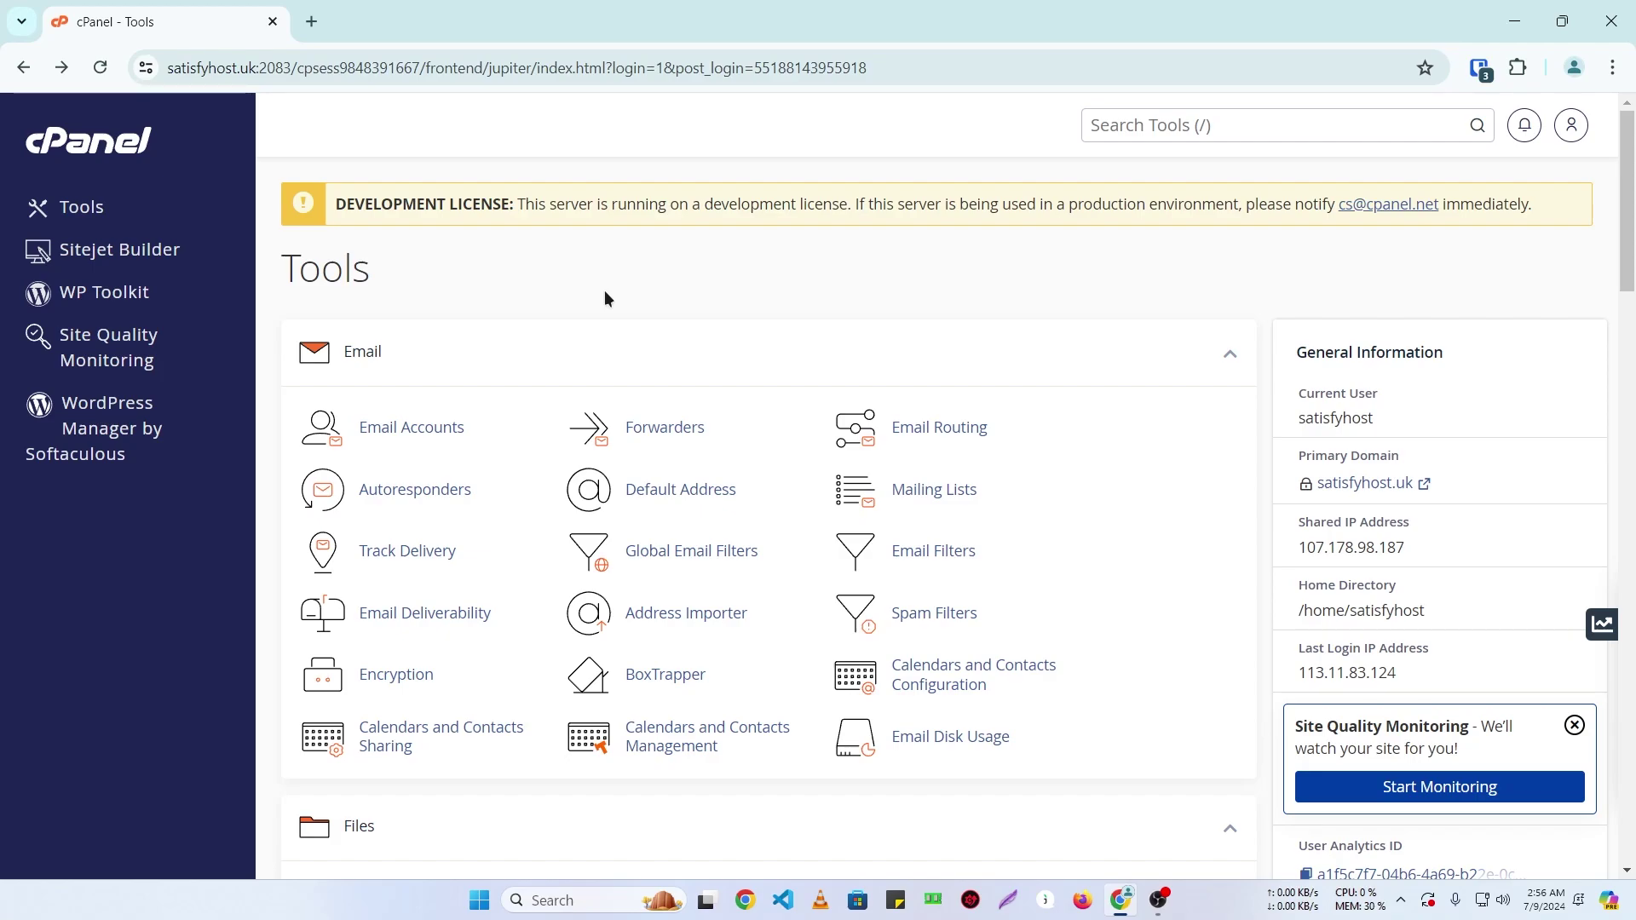
- Find the File Manager through a tool search for "file" and open the public_html folder in it
click(1145, 132)
text(file)
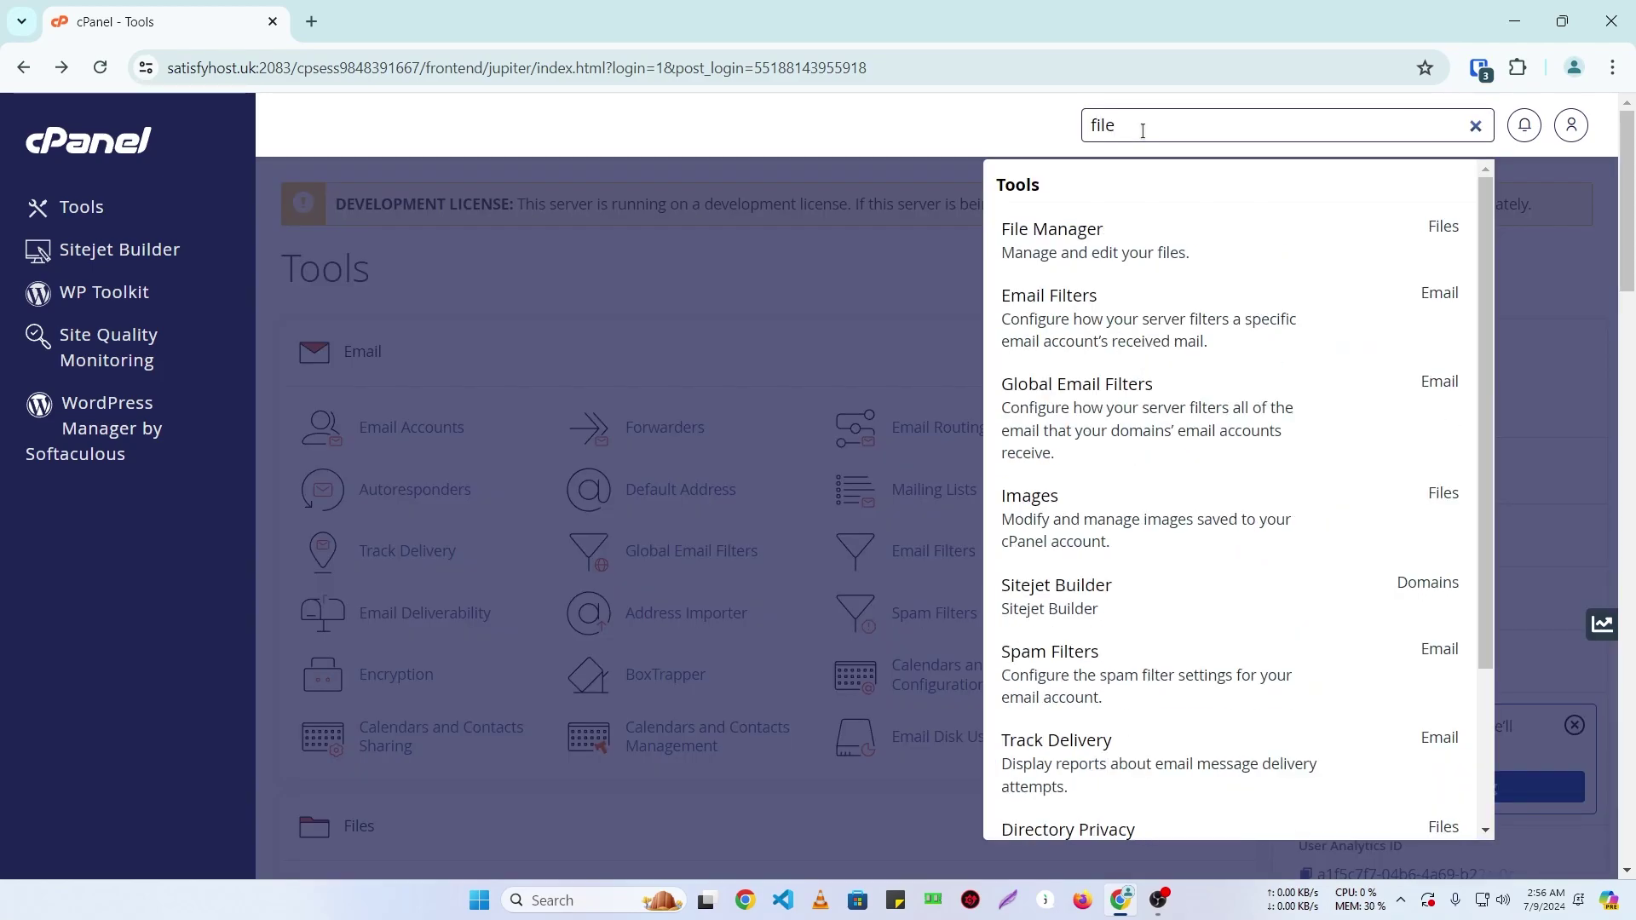
click(1083, 253)
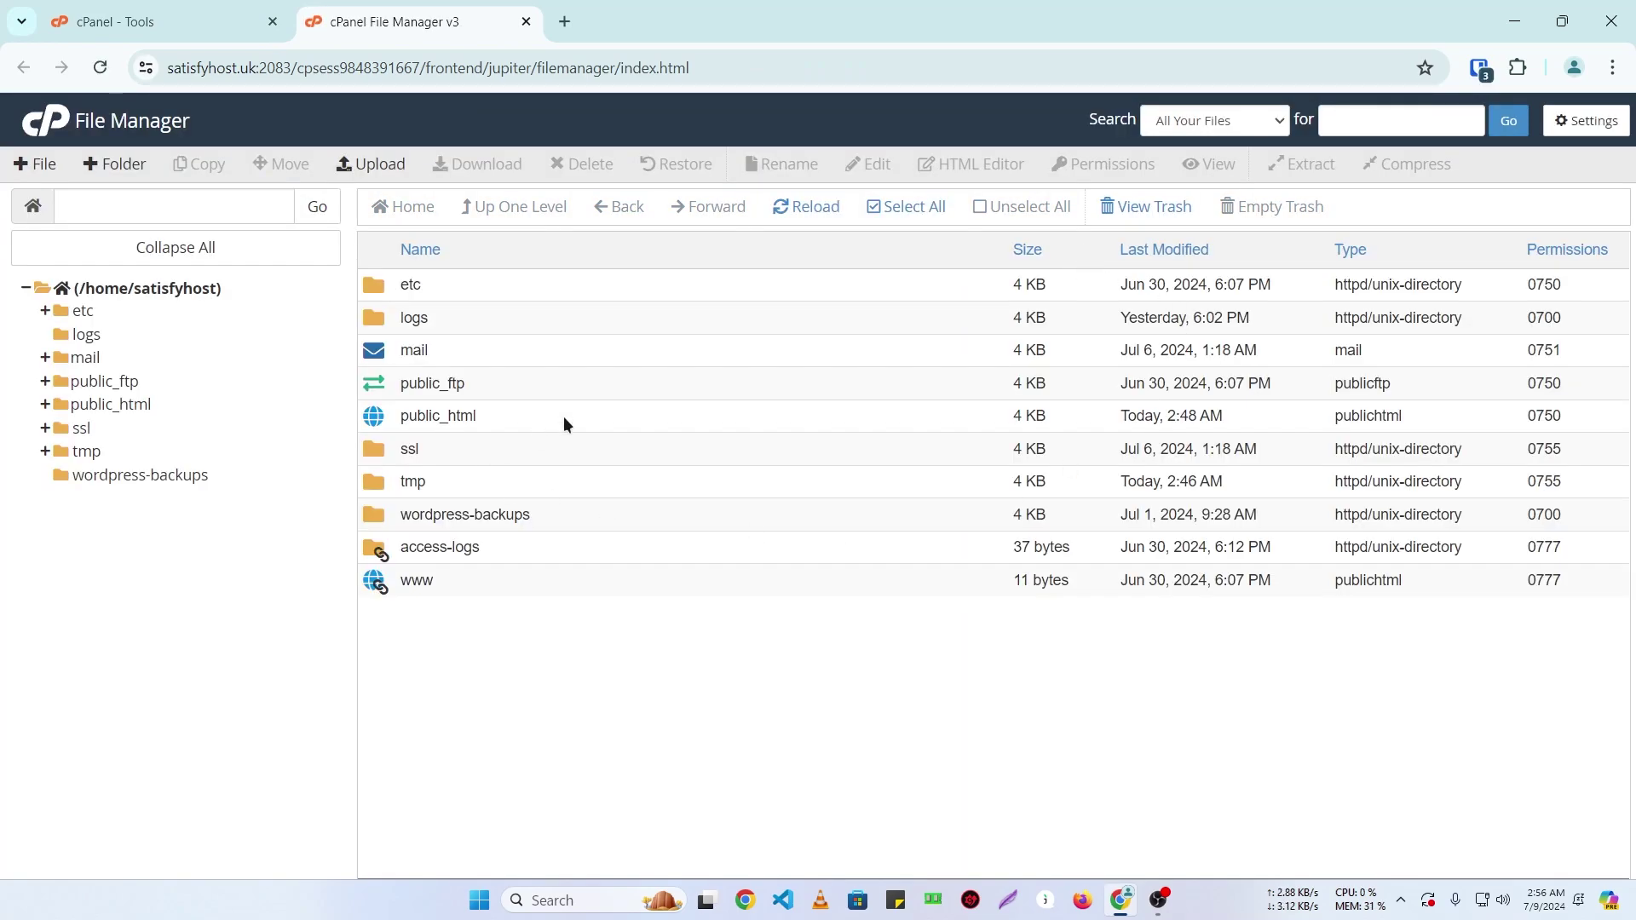
double_click(564, 418)
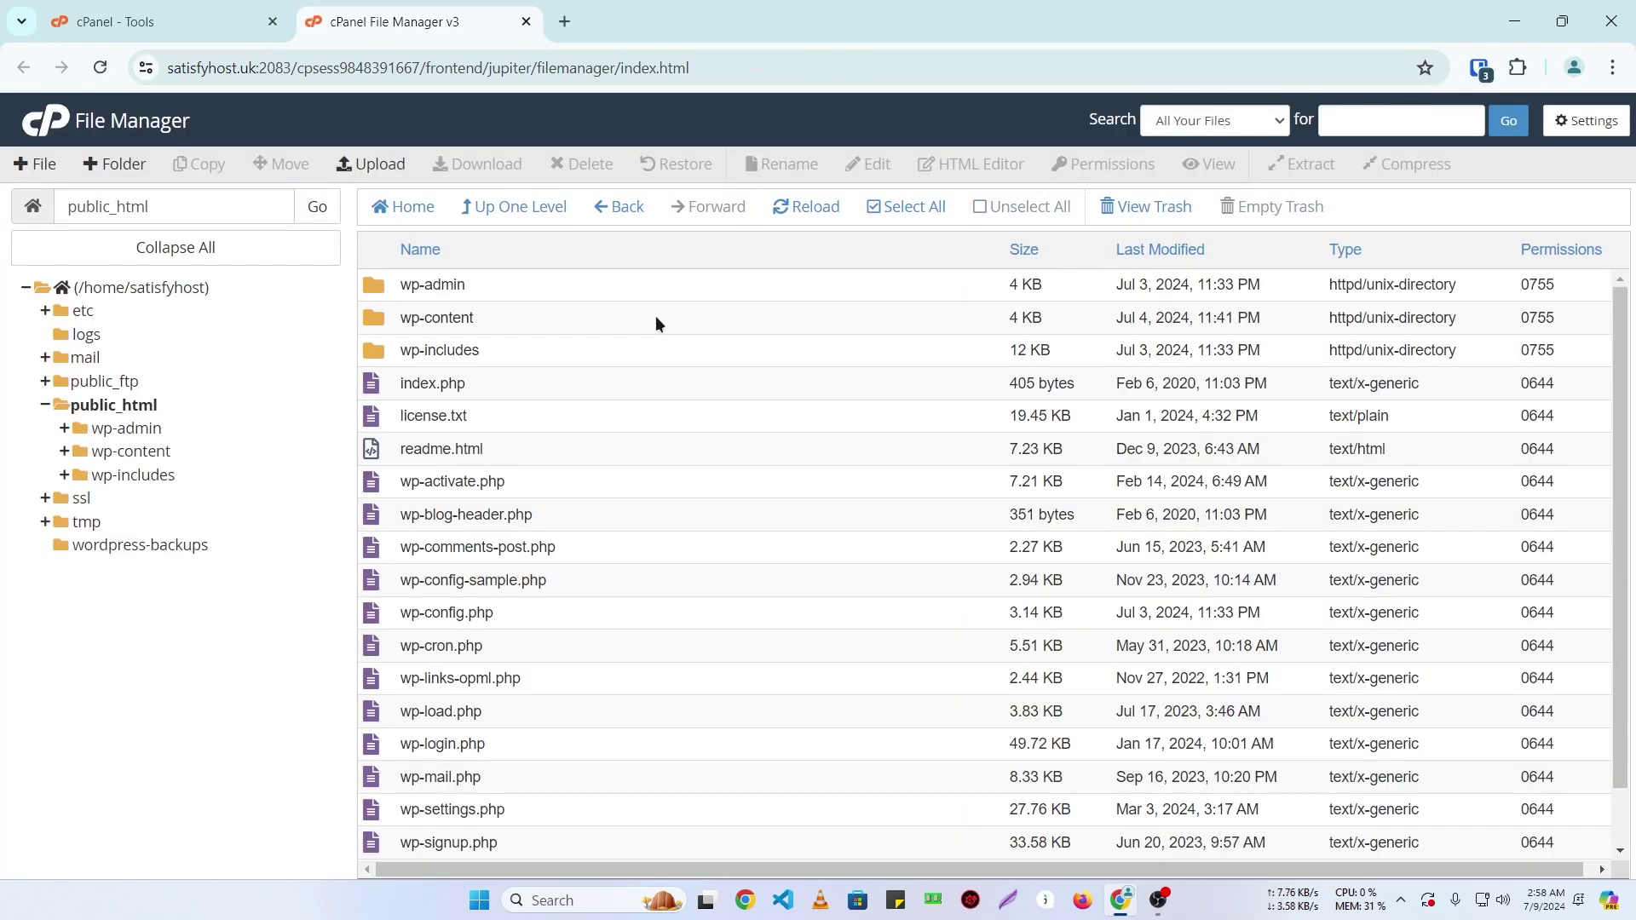
- Create a folder named birthday inside public_html and open it
scroll(673, 336, down, 1)
scroll(699, 458, up, 1)
click(114, 165)
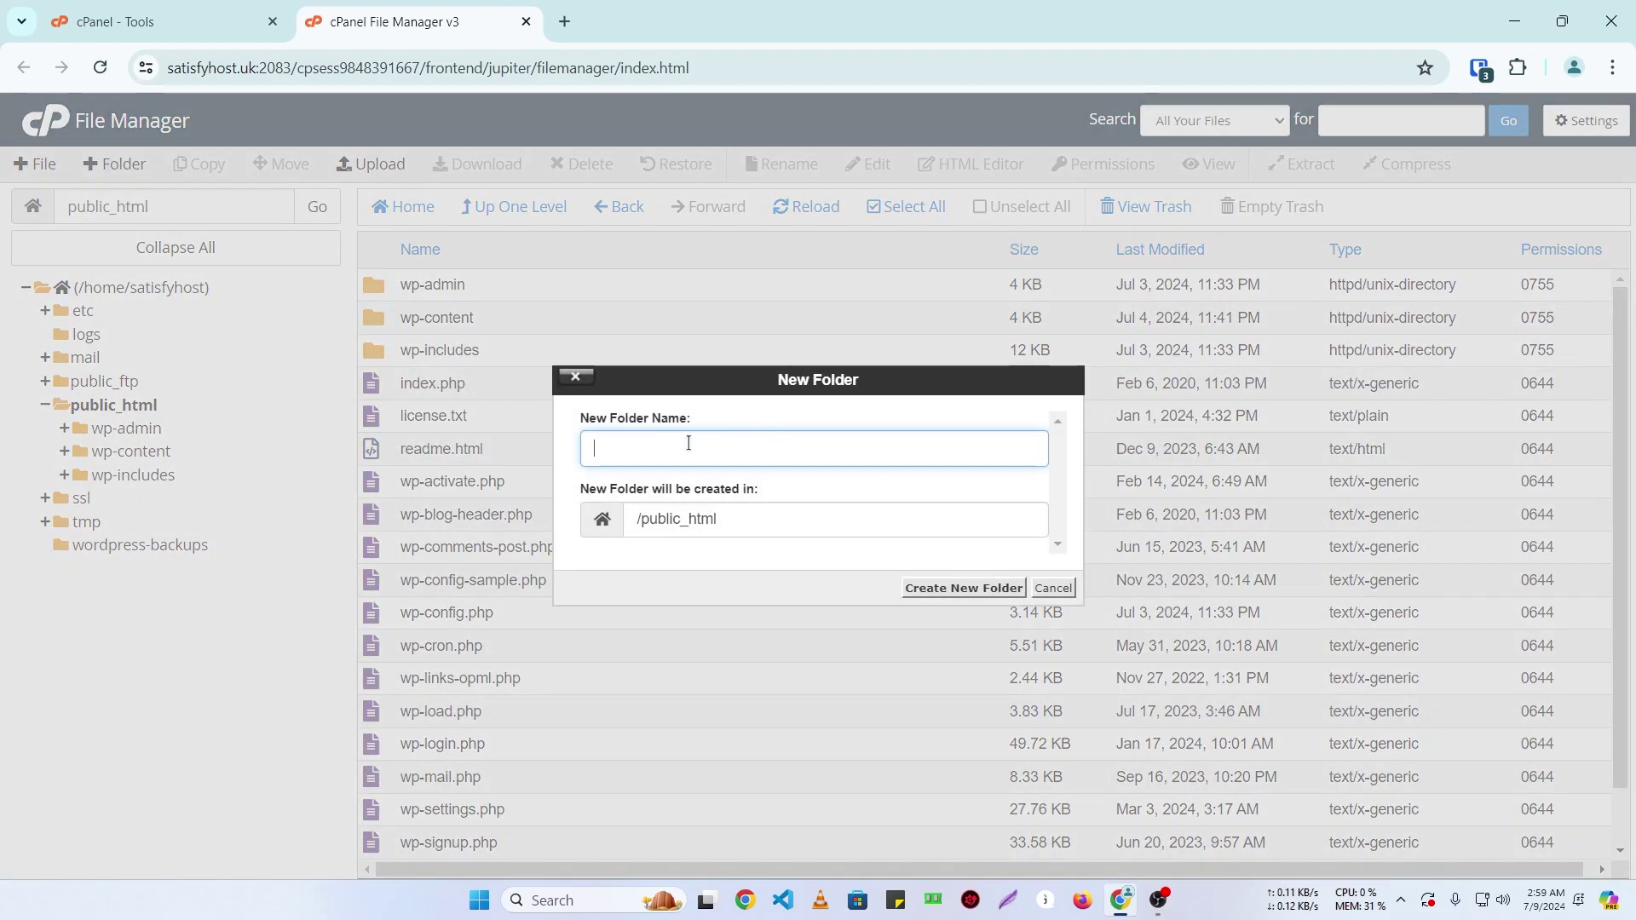
text(b)
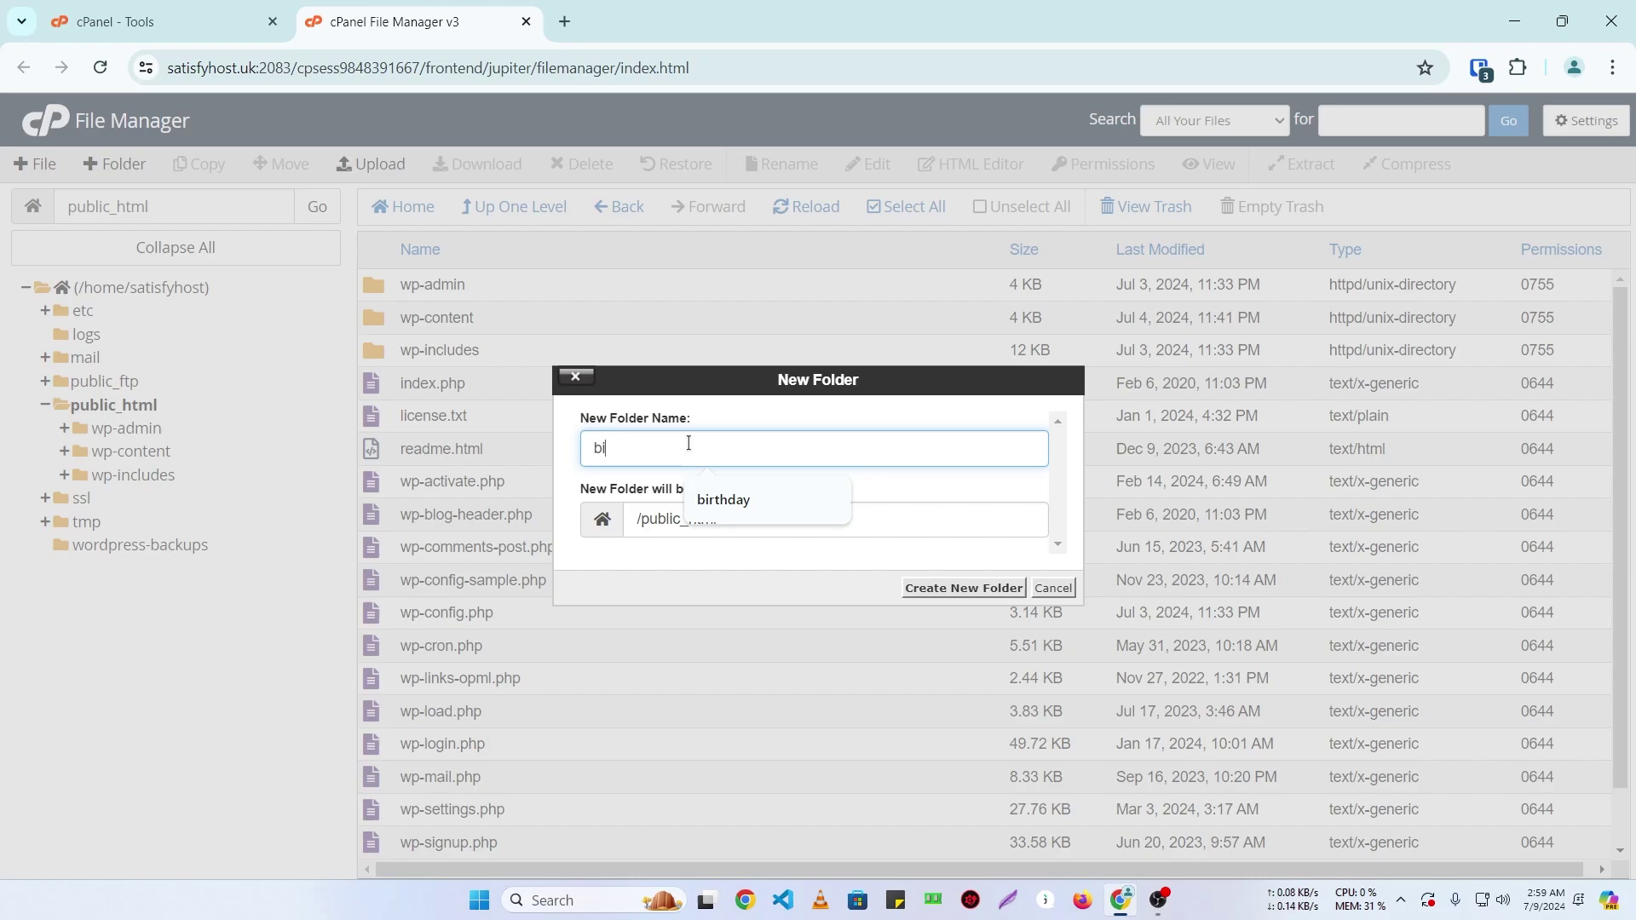
text(i)
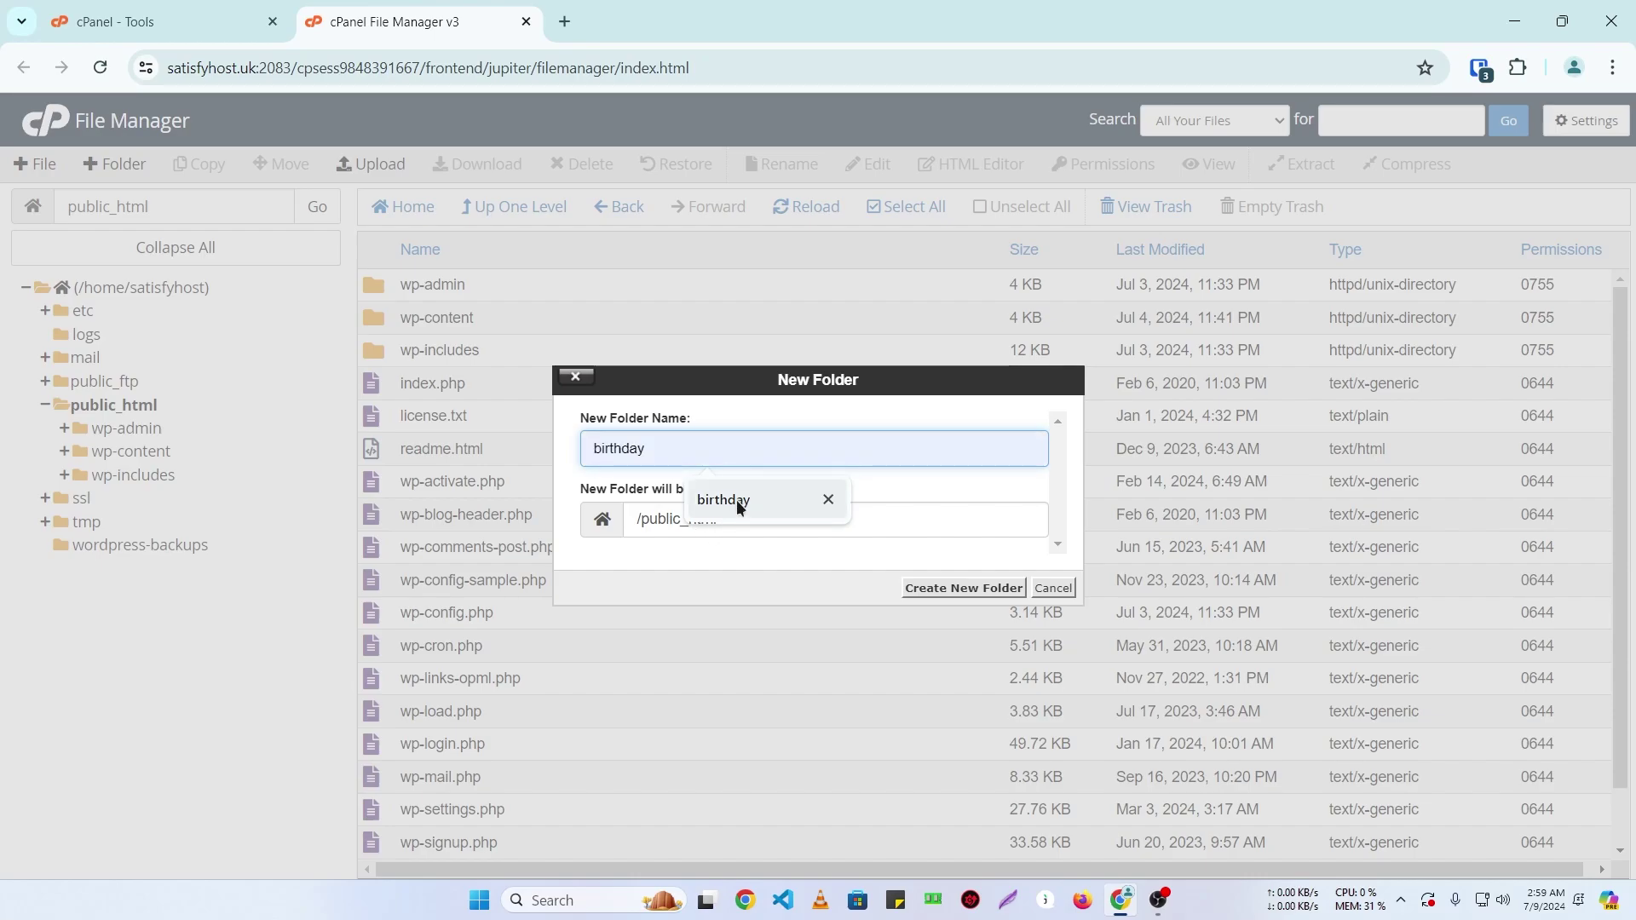
click(736, 499)
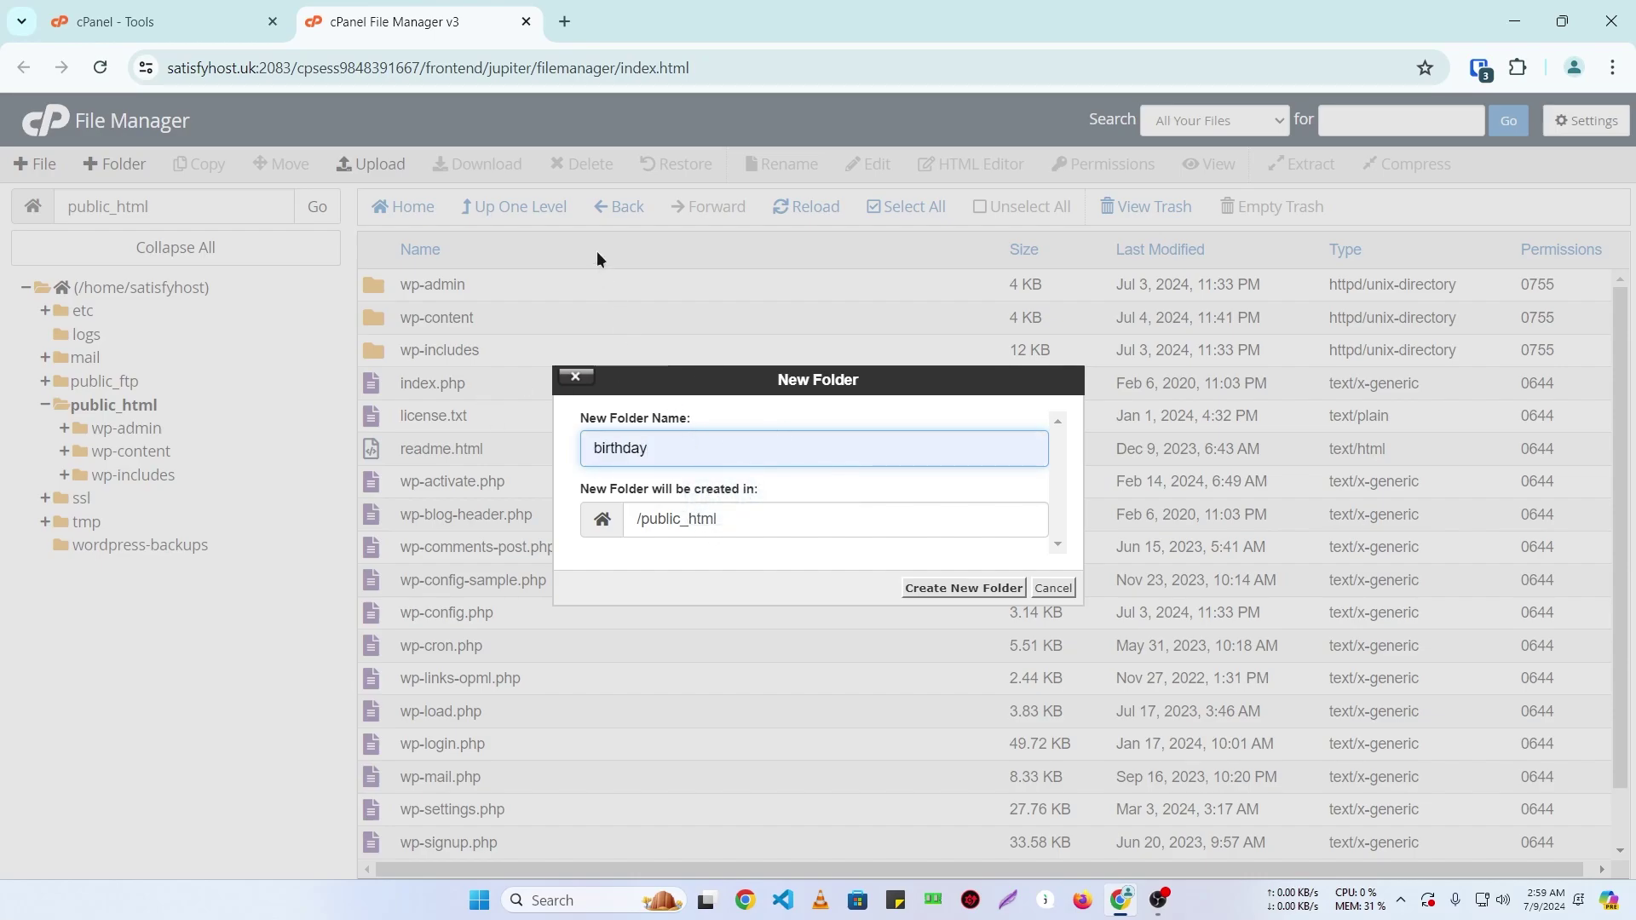
click(932, 591)
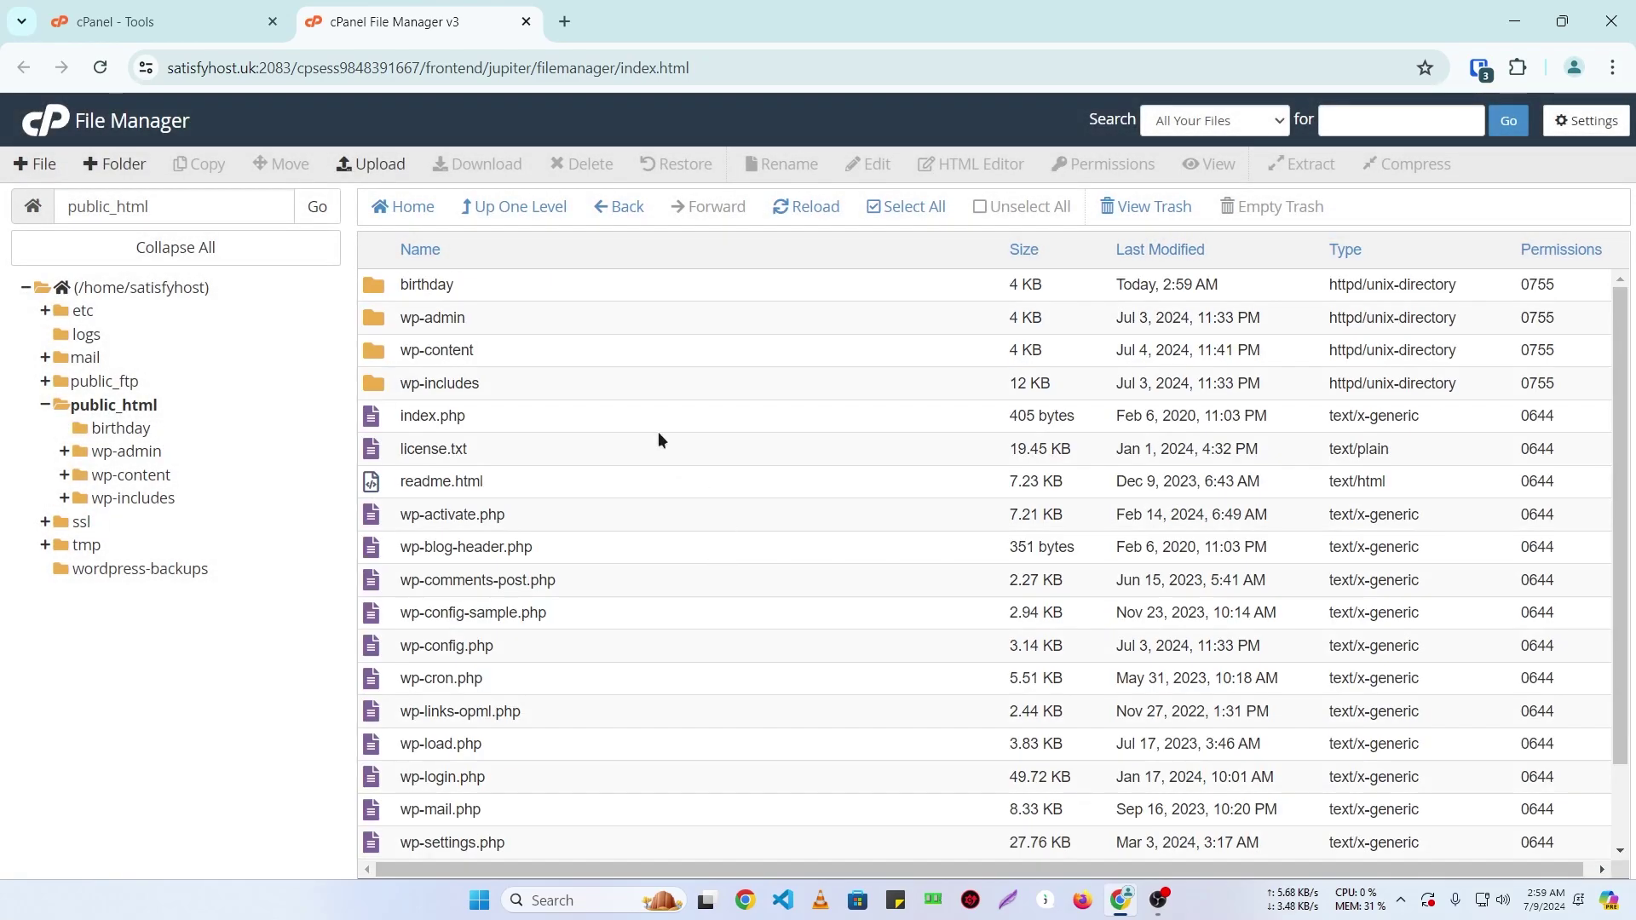
double_click(489, 288)
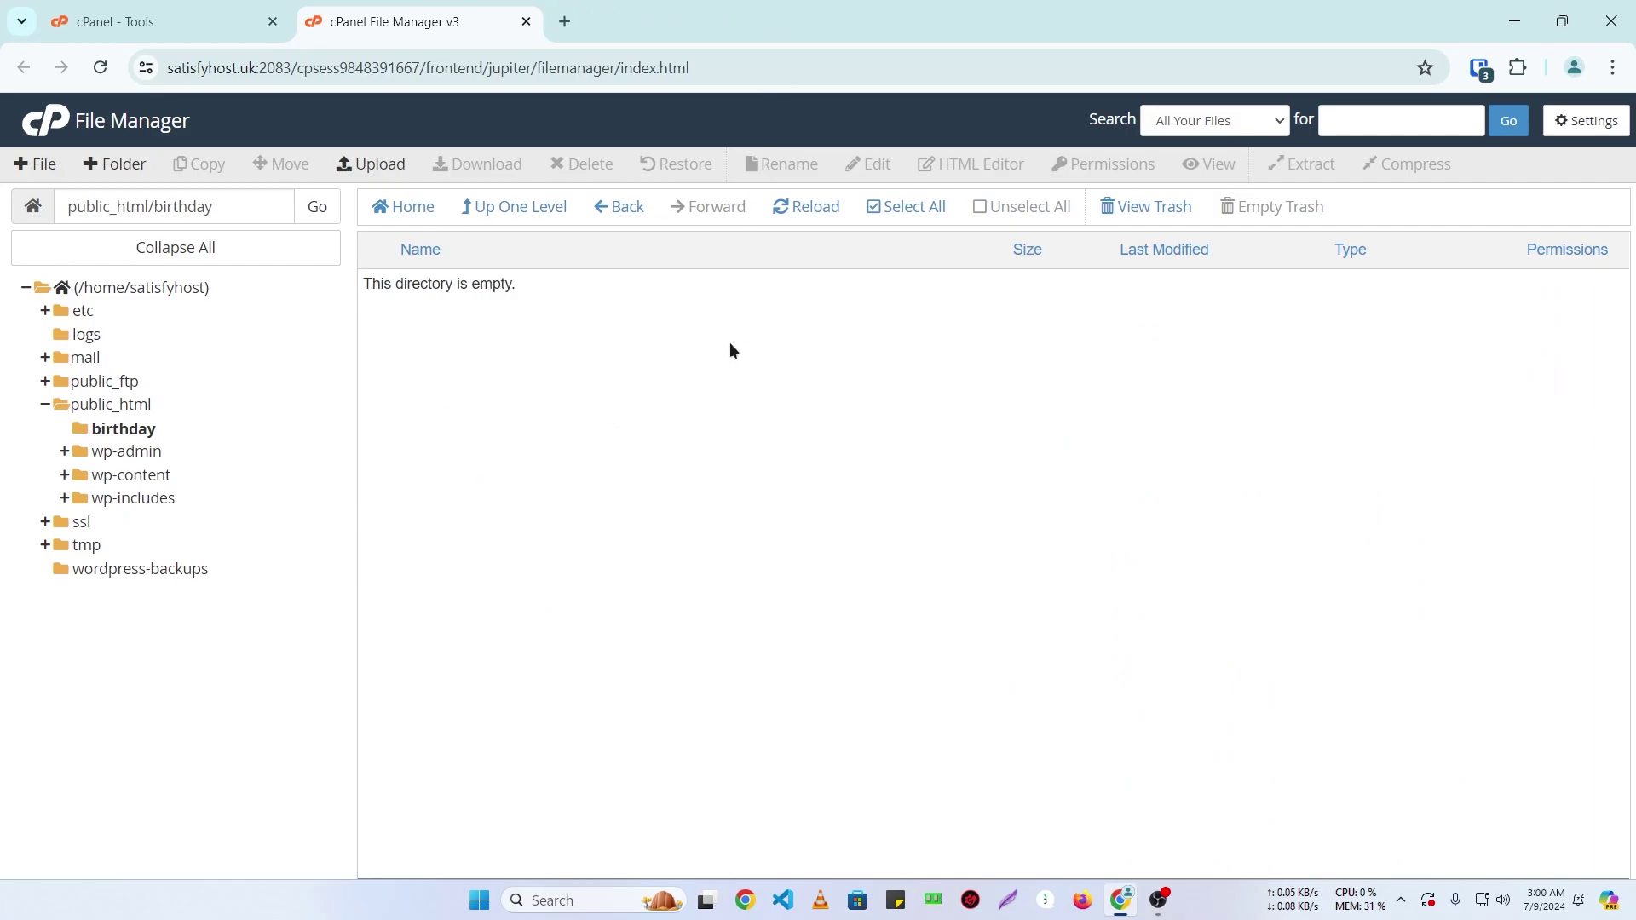
- Load satisfyhost.uk/birthday in a new browser tab to check what the address serves
click(566, 21)
text(sa)
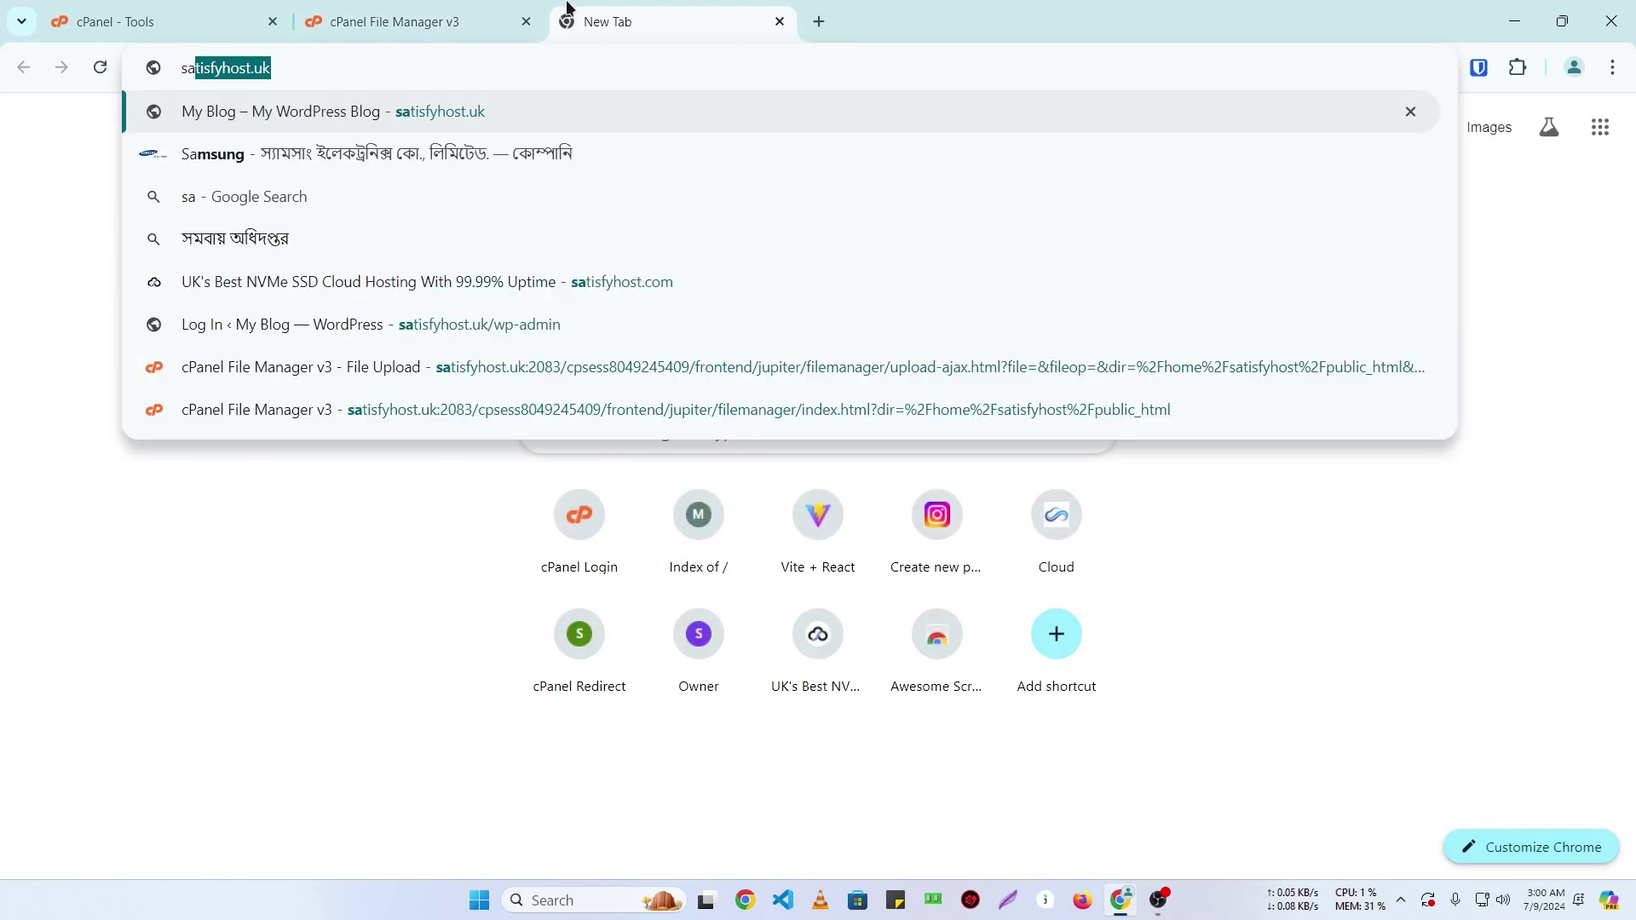
text(tisfyhost.uk/birthday)
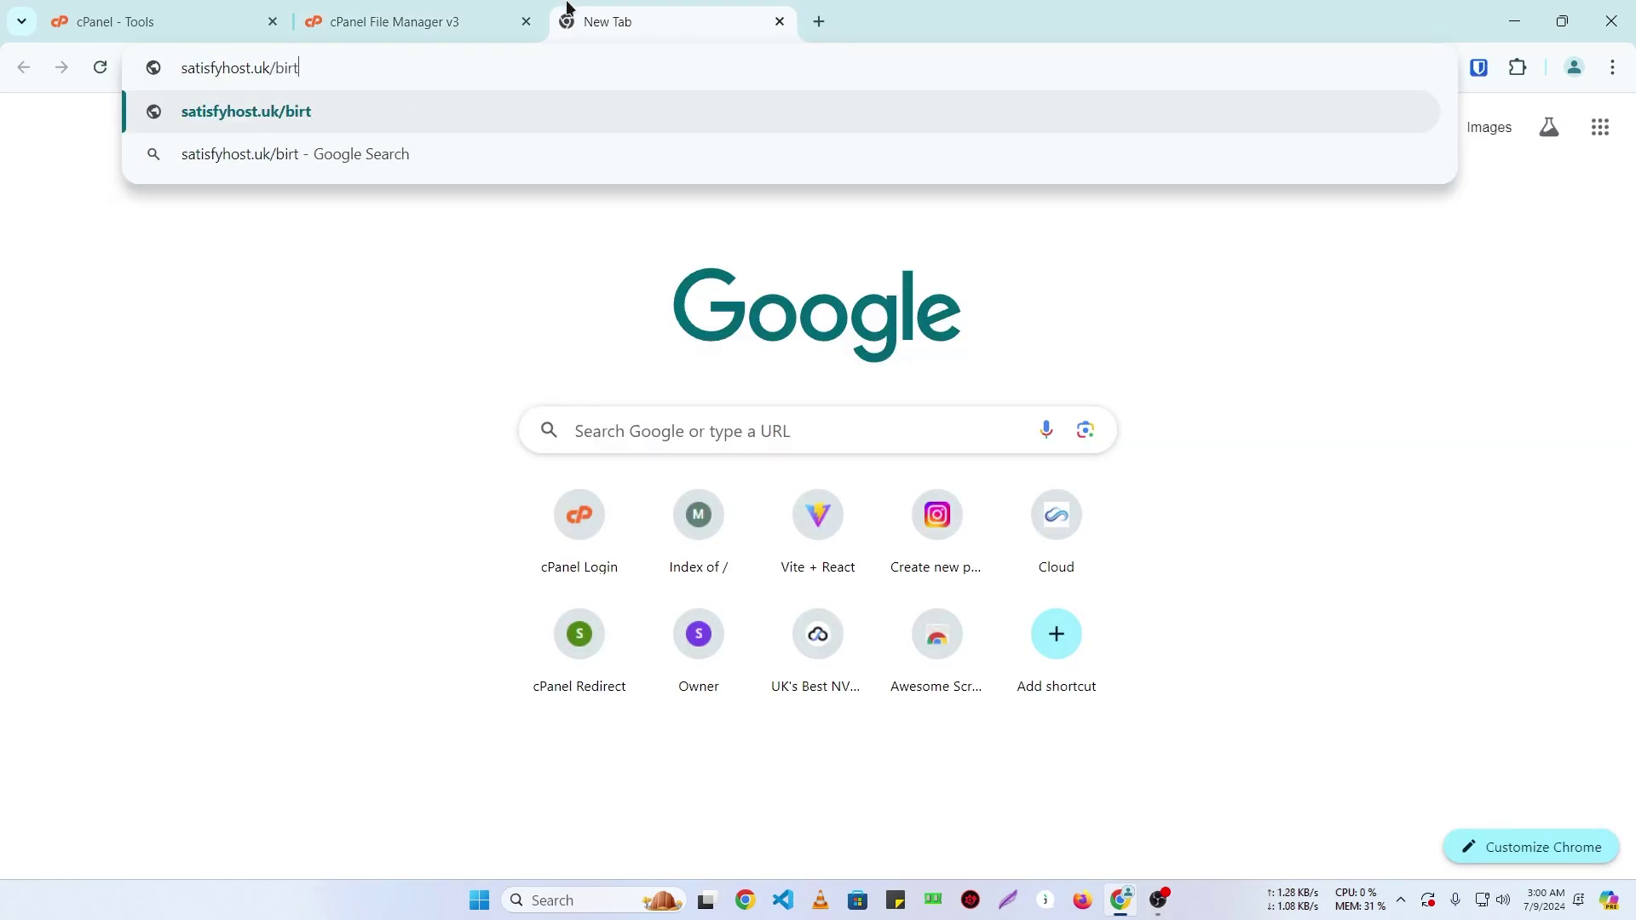
key(Return)
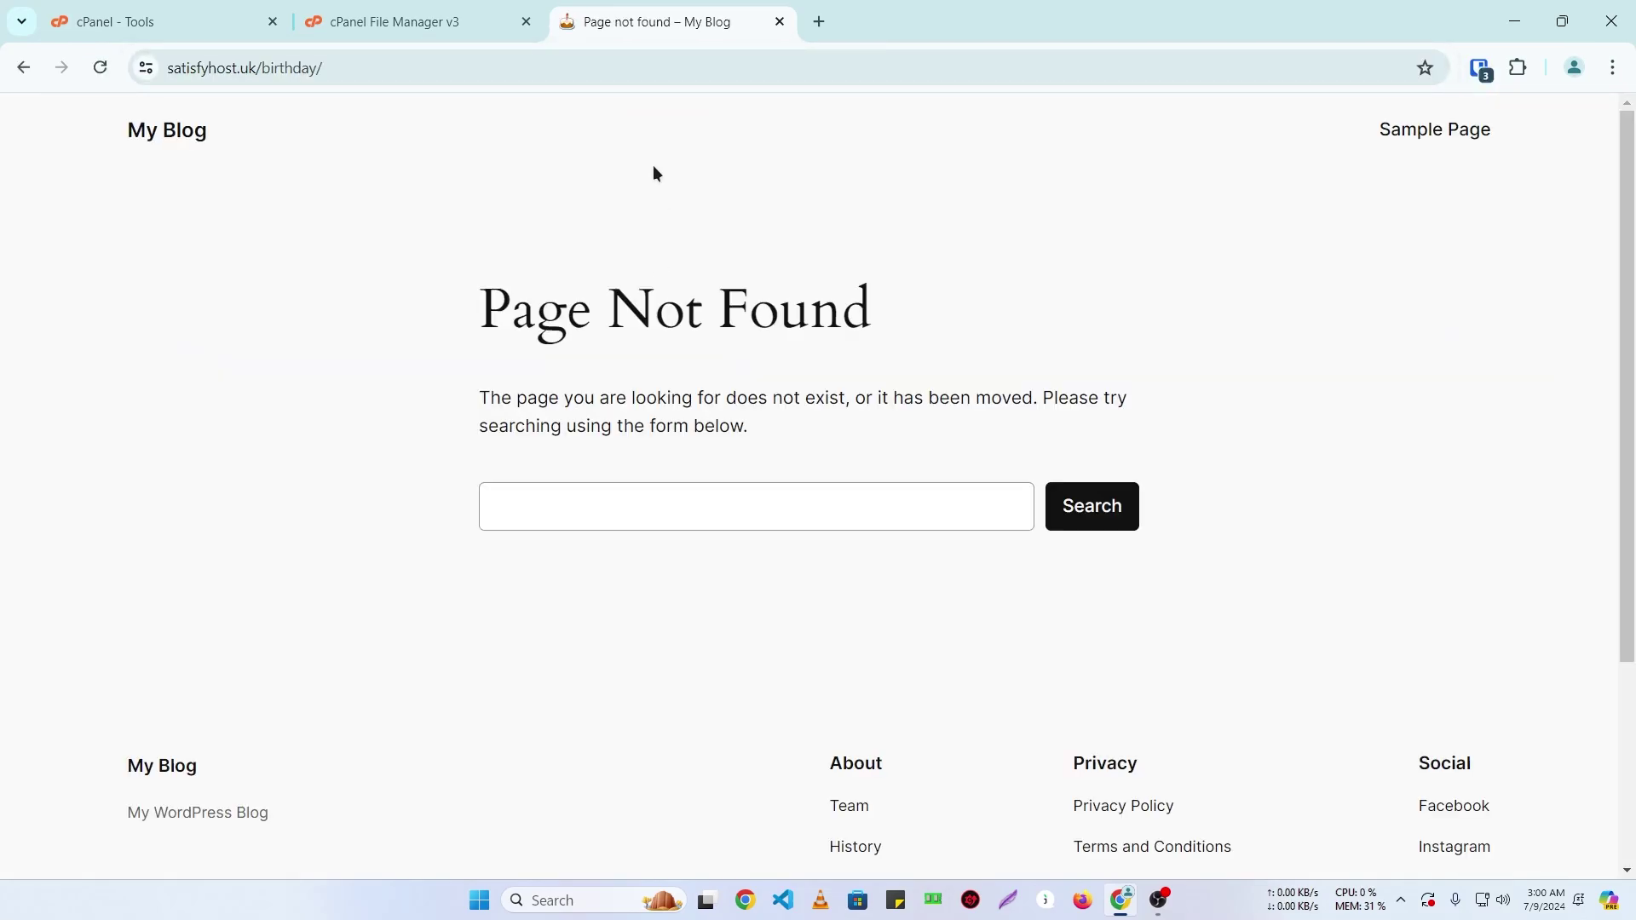
- Upload build.zip from the birthday-fiverr project folder into public_html/birthday
click(381, 18)
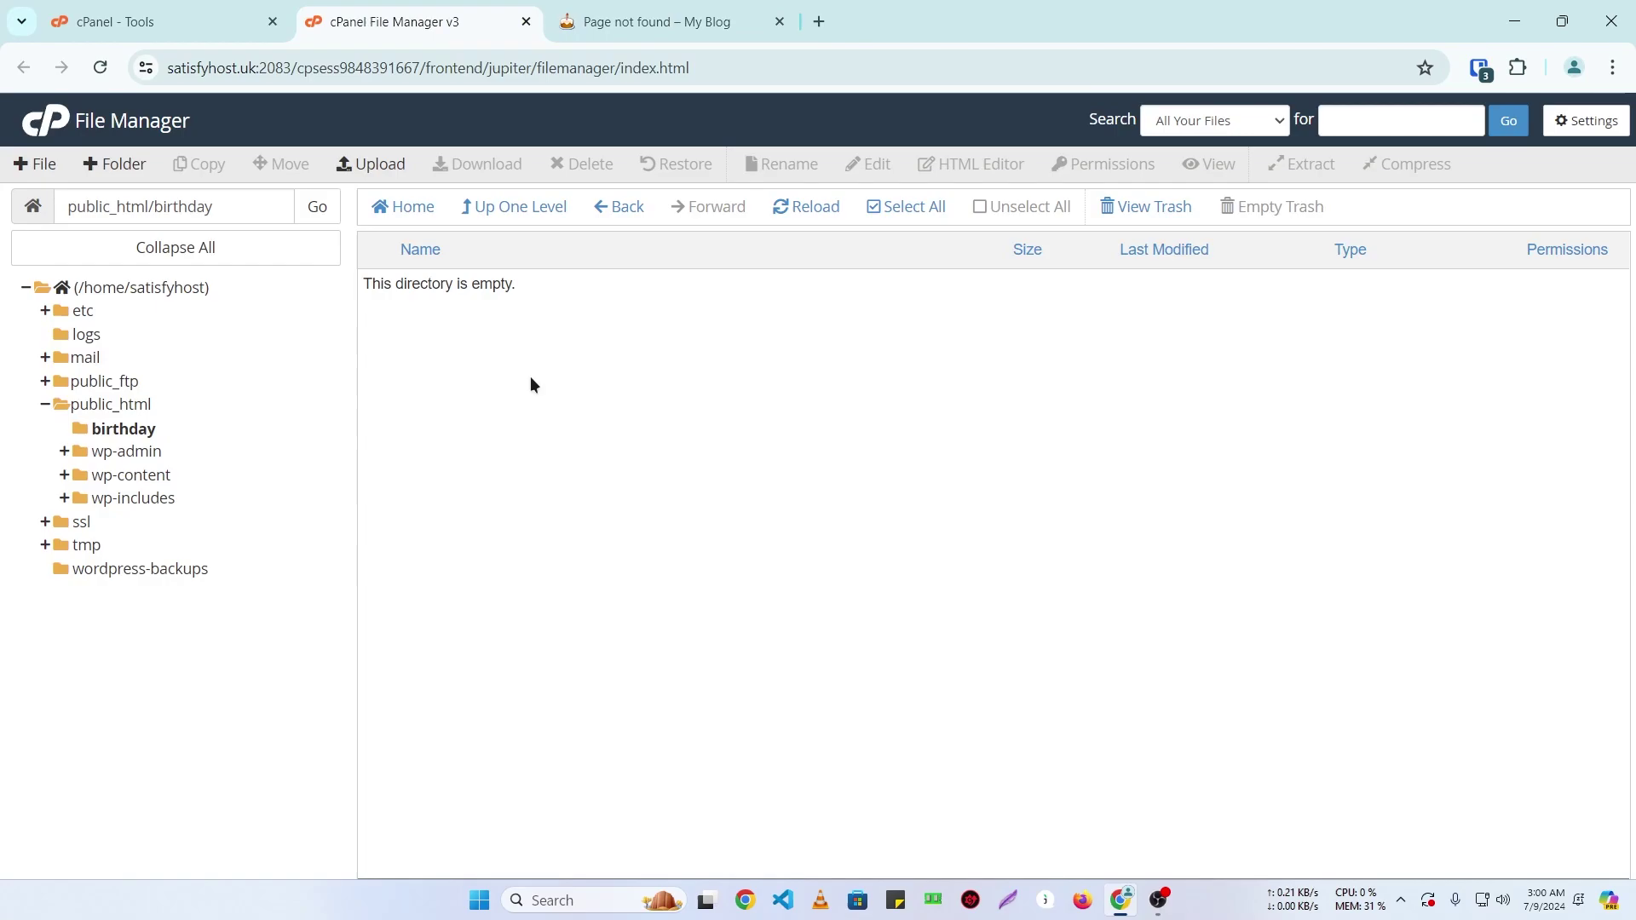
click(374, 162)
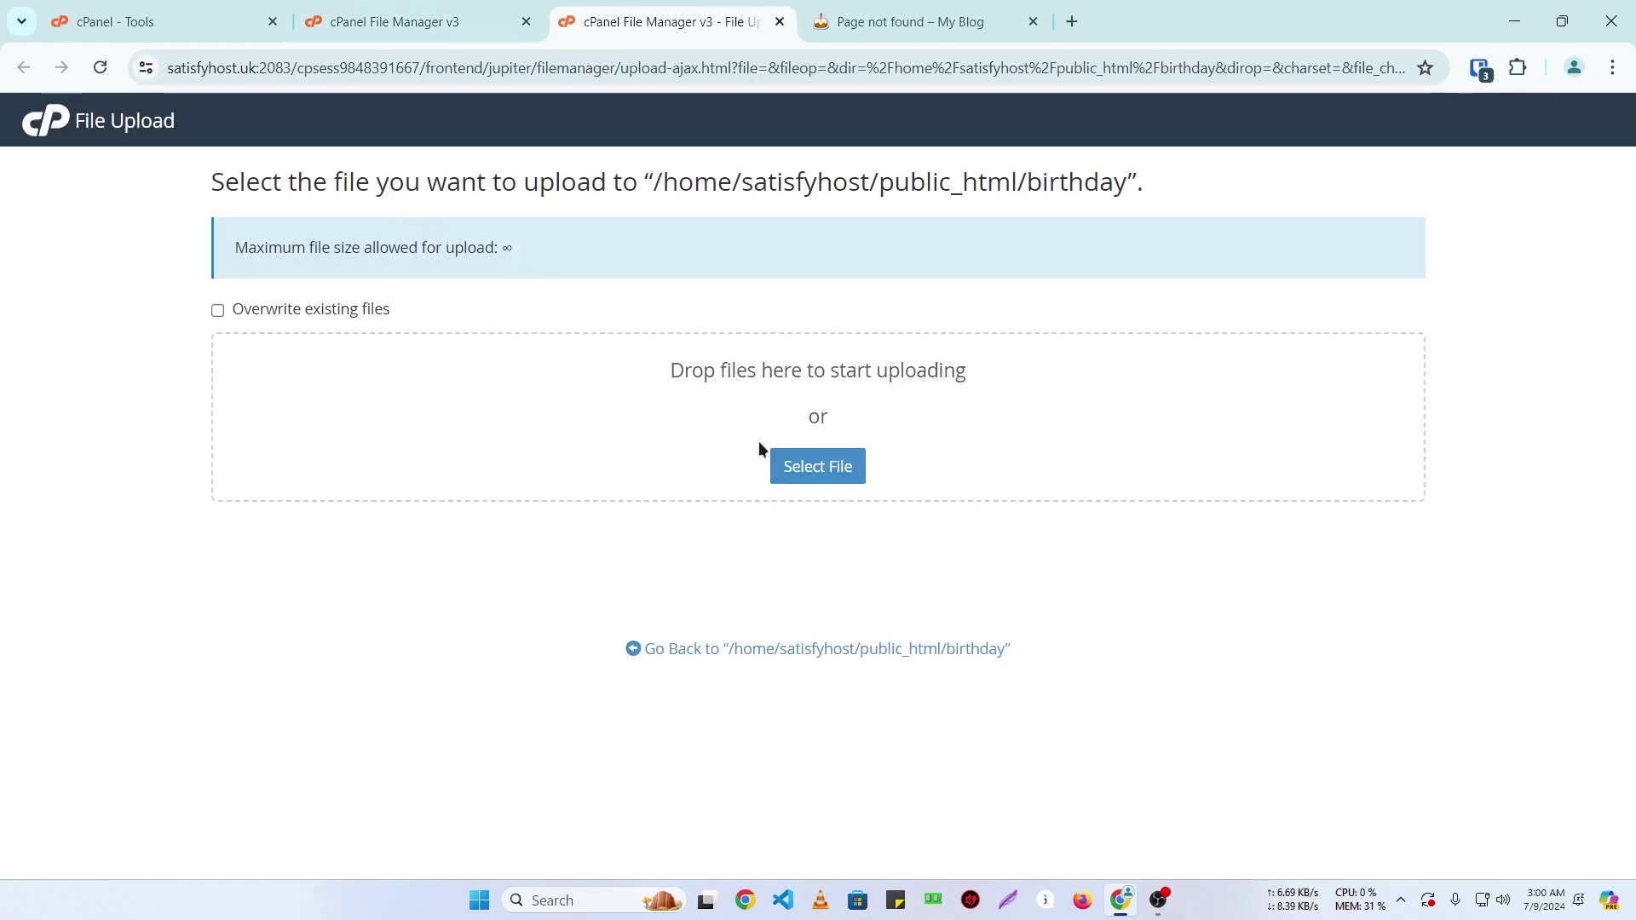
click(818, 466)
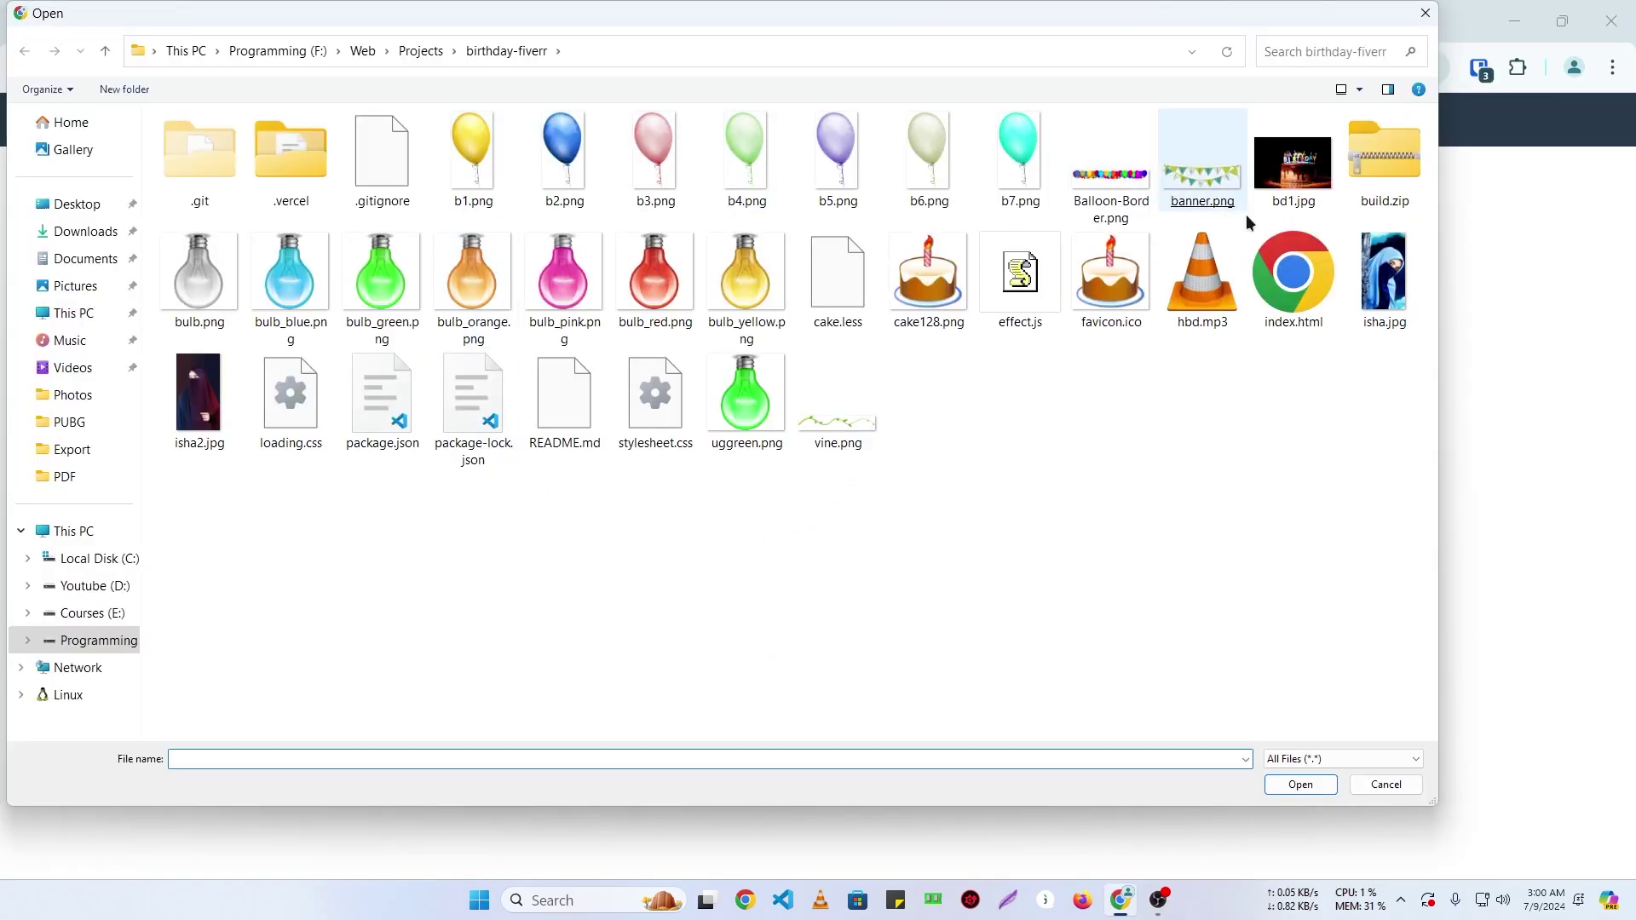
double_click(1355, 180)
- Refresh the birthday folder's file list and extract build.zip into /public_html/birthday
click(422, 10)
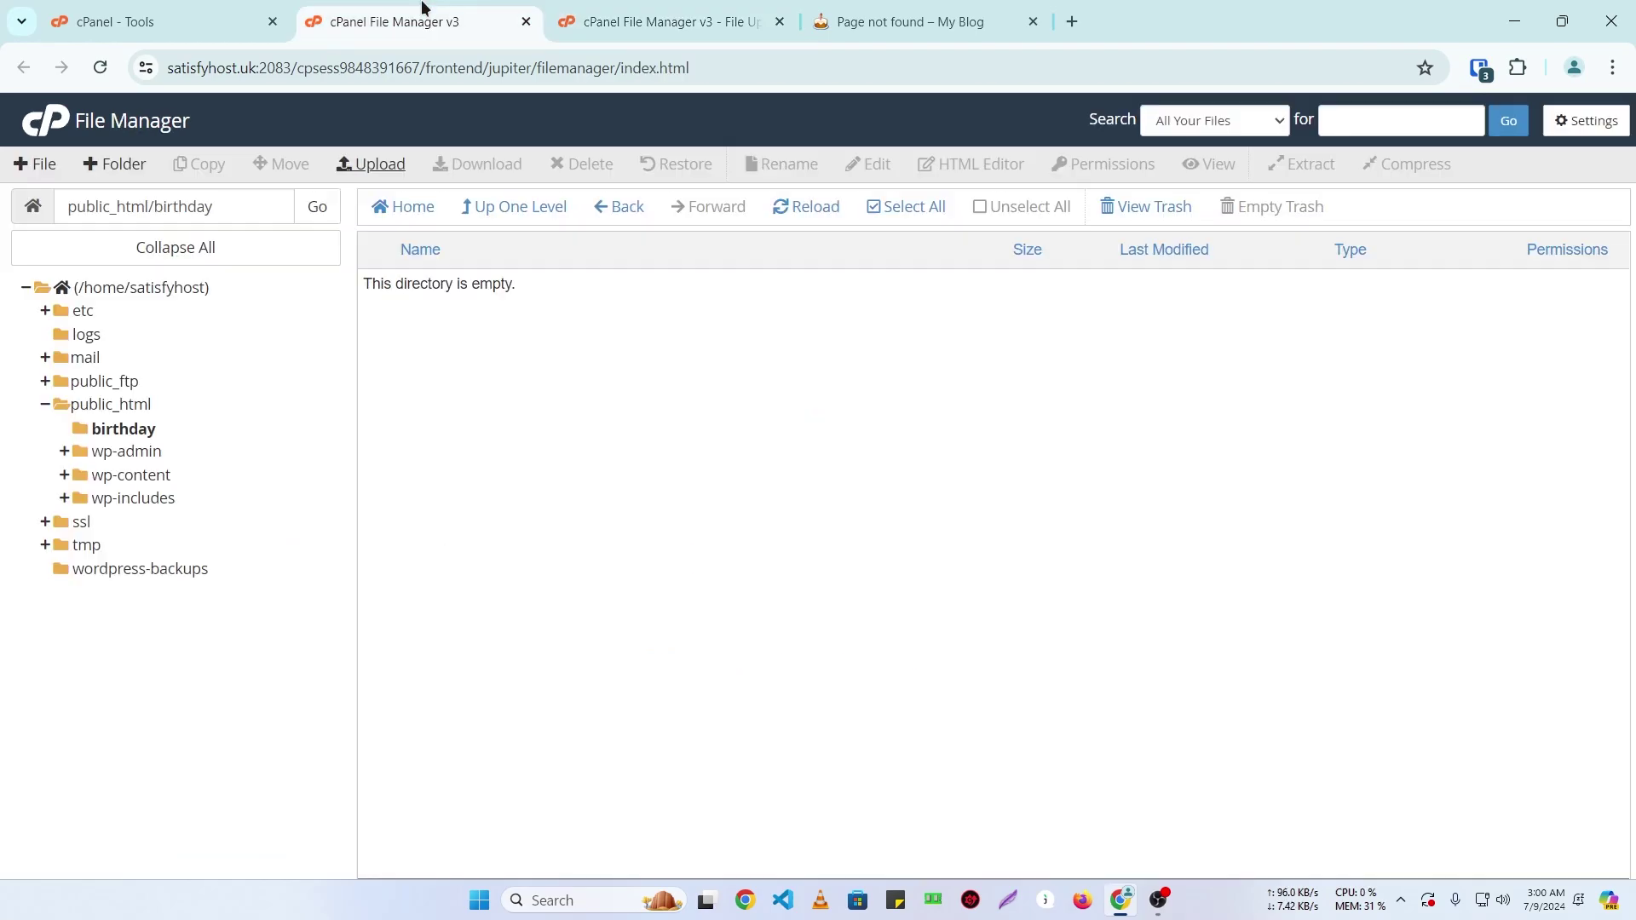
click(801, 208)
click(424, 290)
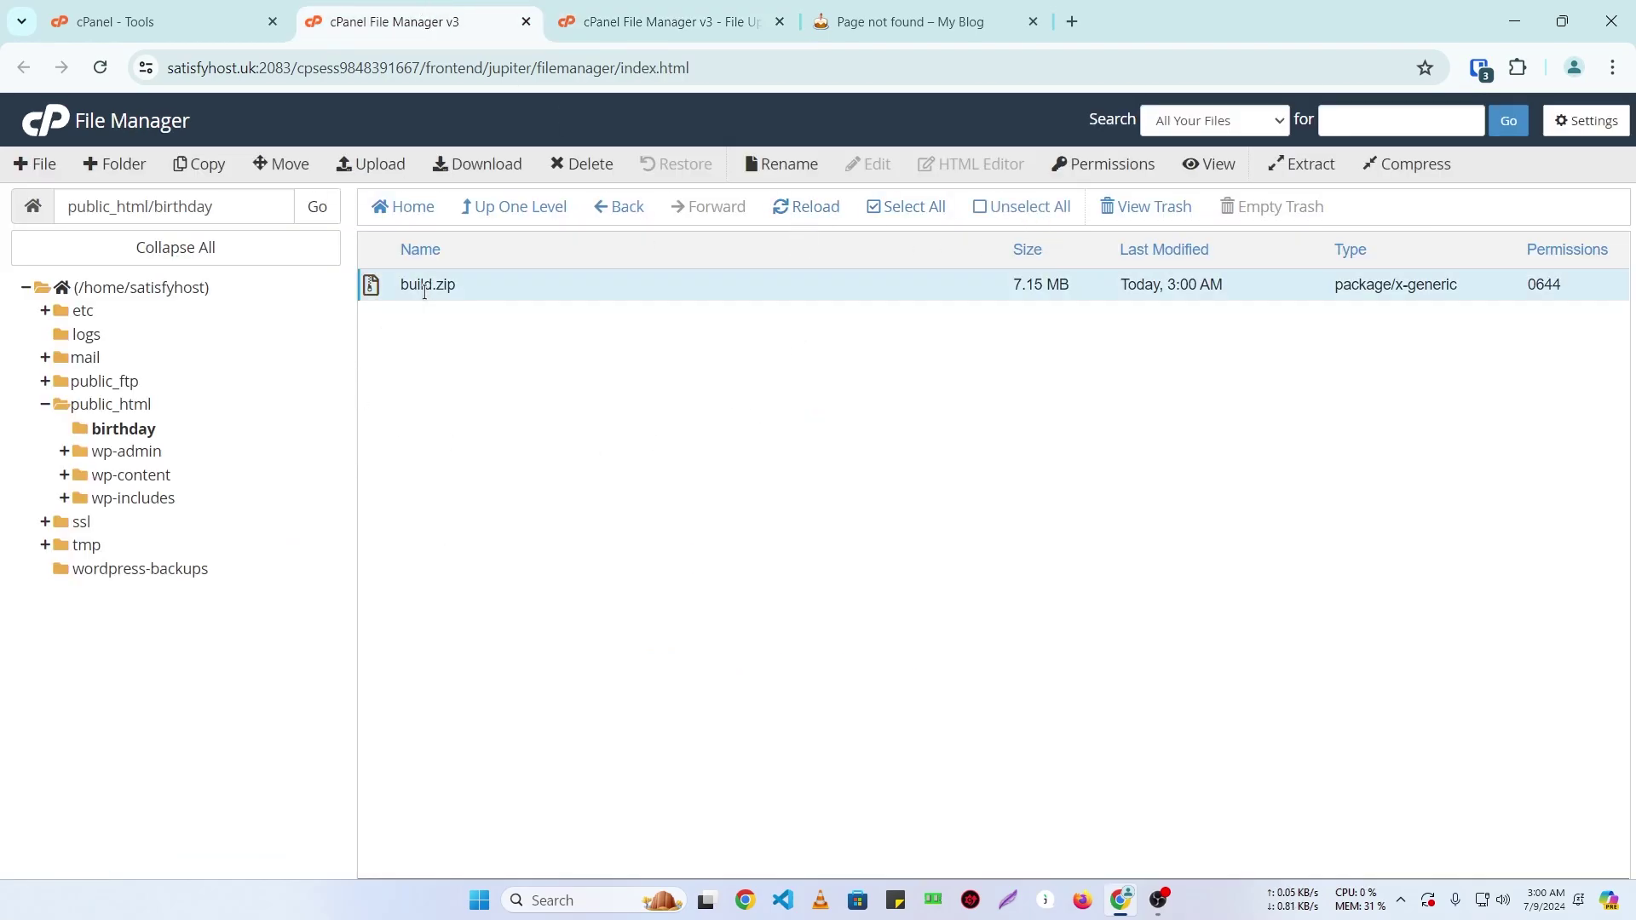
right_click(425, 290)
click(481, 528)
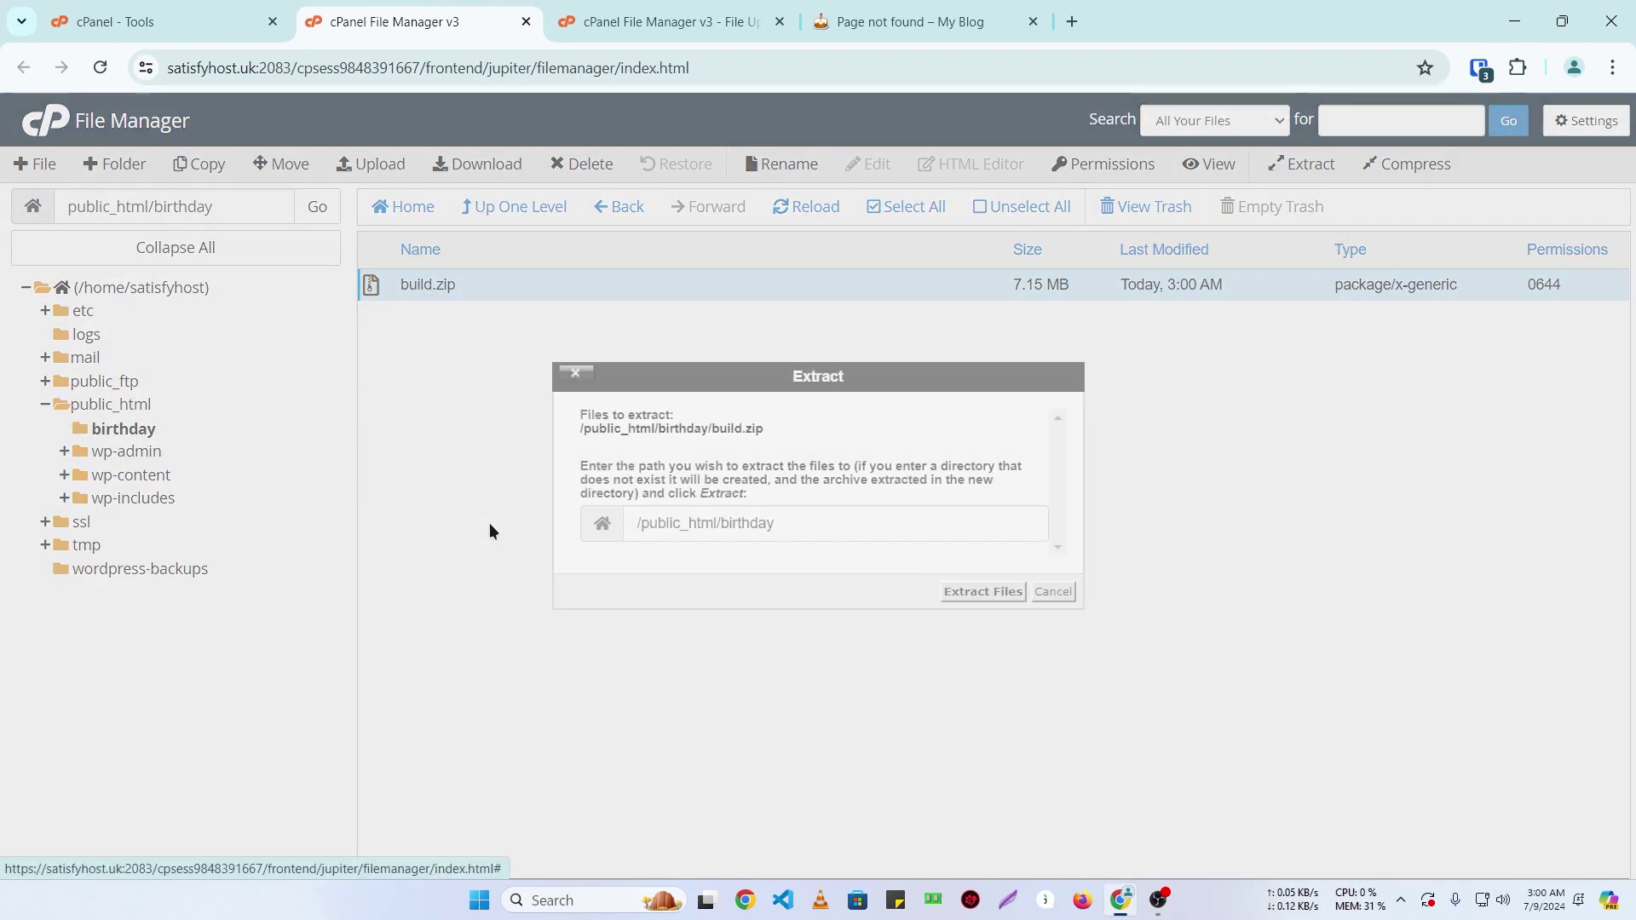
click(962, 592)
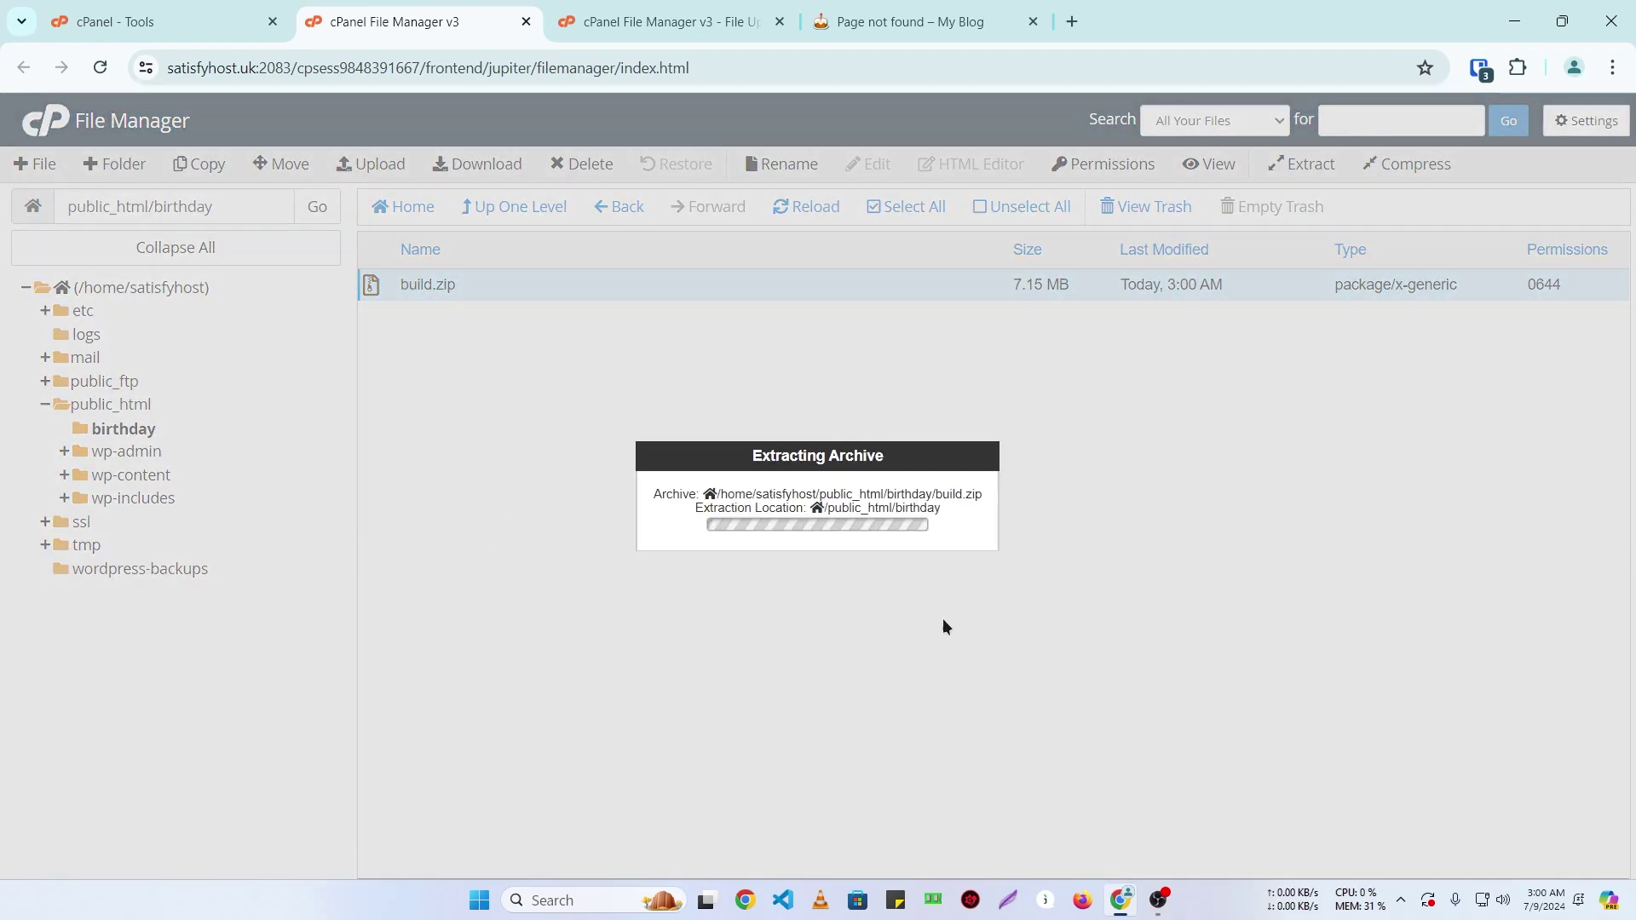
click(1162, 704)
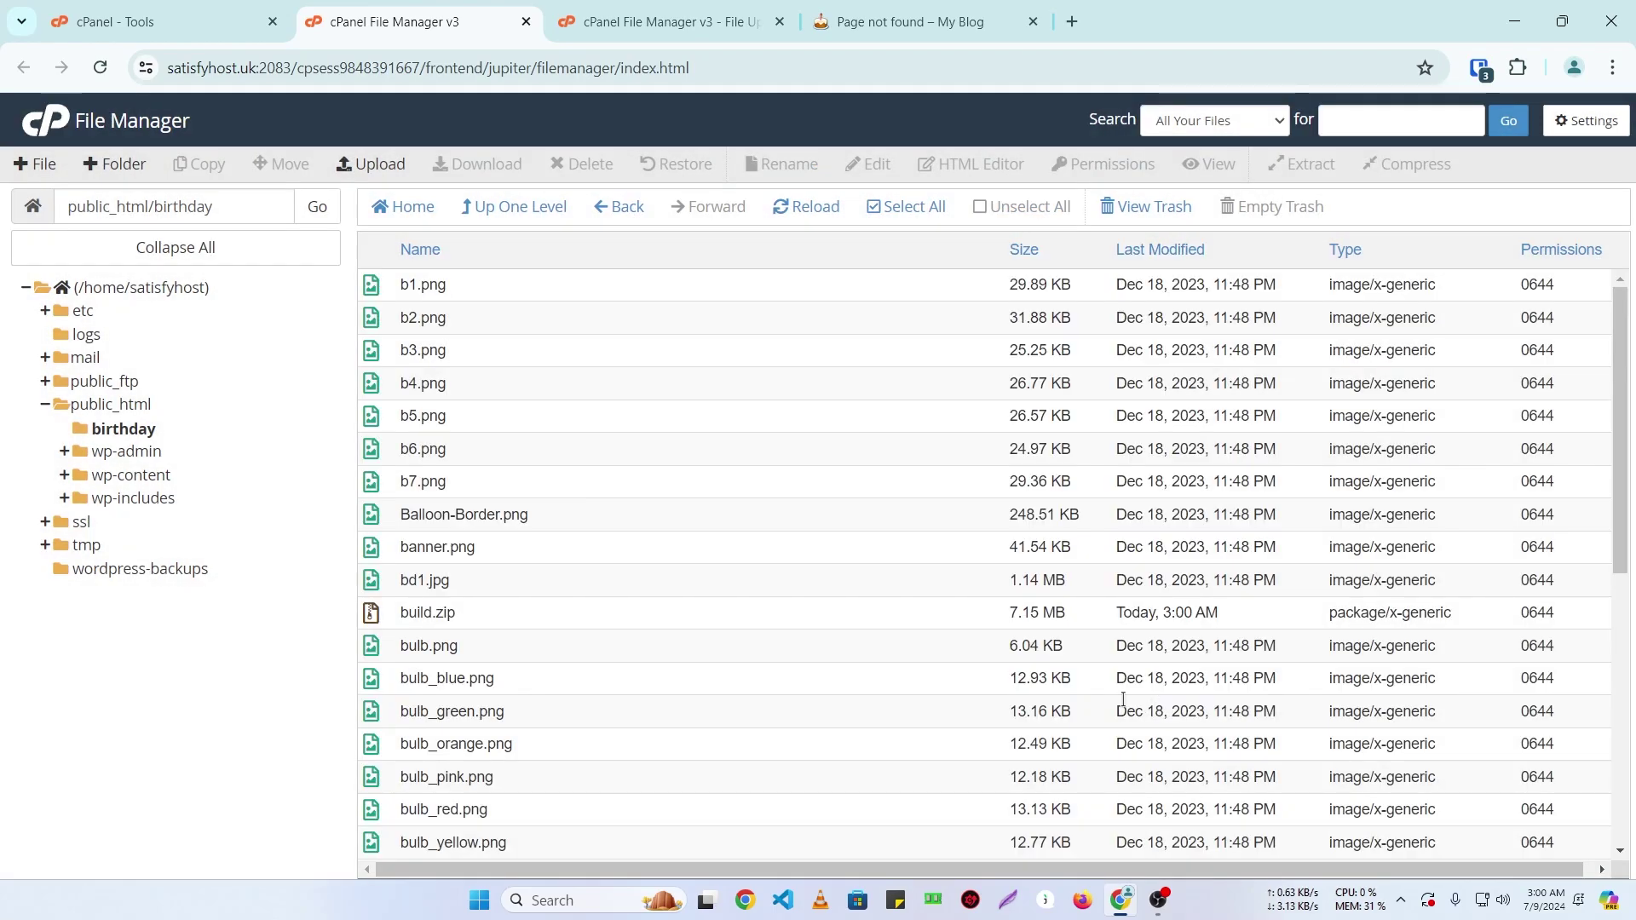
- Reload the satisfyhost.uk/birthday page and turn on its lights to test the uploaded site
click(889, 18)
click(105, 66)
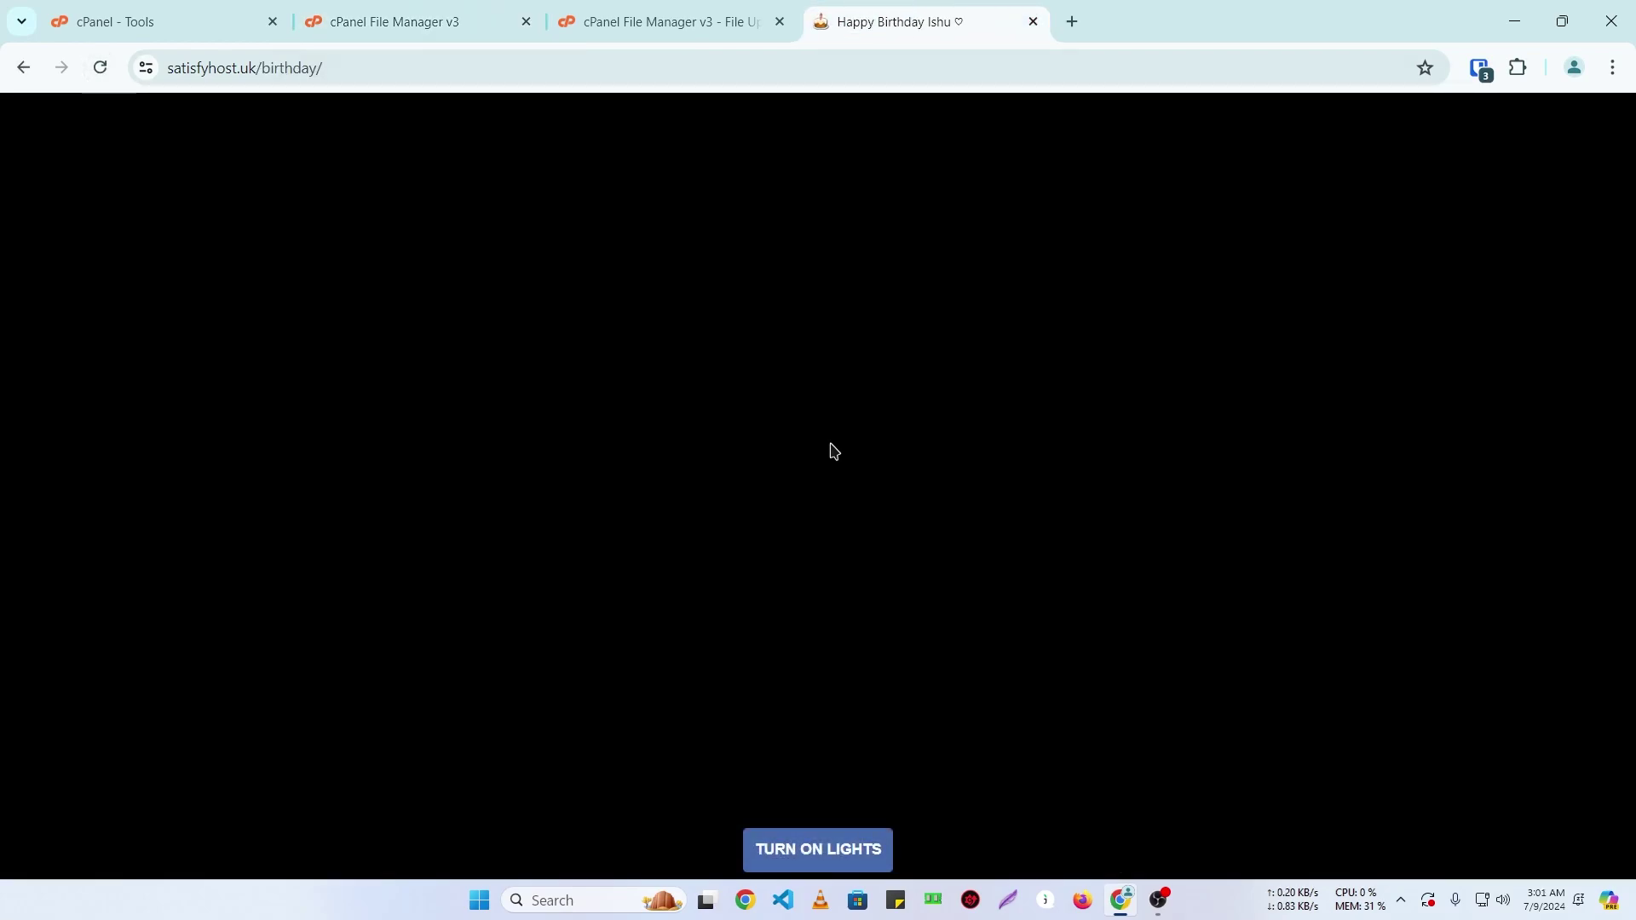
click(801, 848)
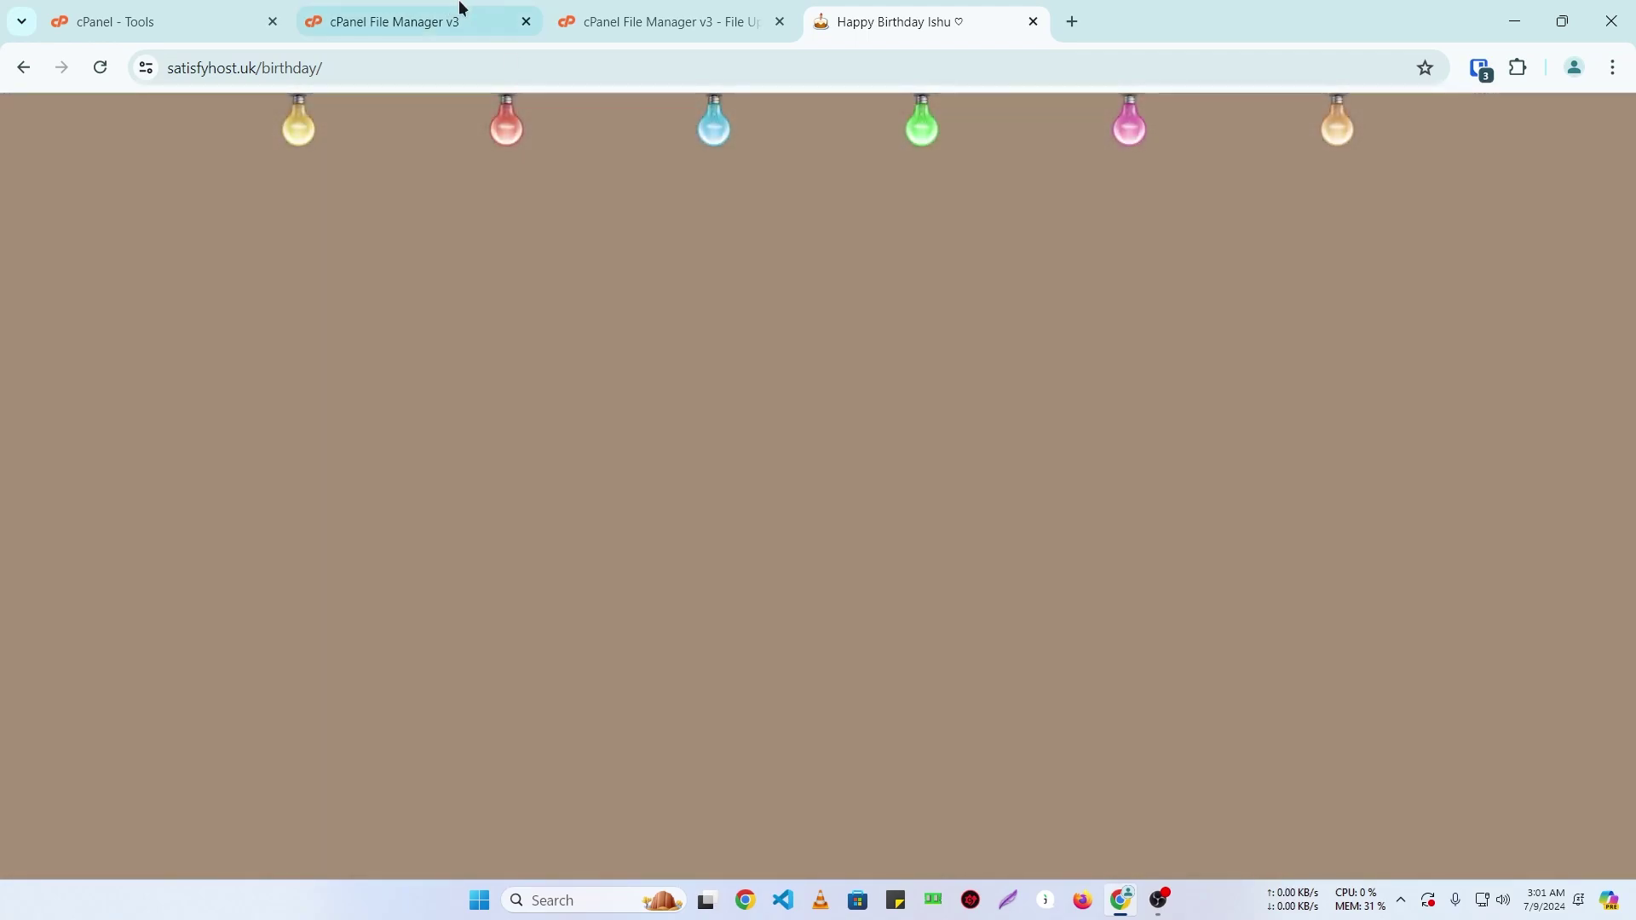
- Compare the birthday folder's place under public_html and its files with the address of the live birthday page
click(442, 8)
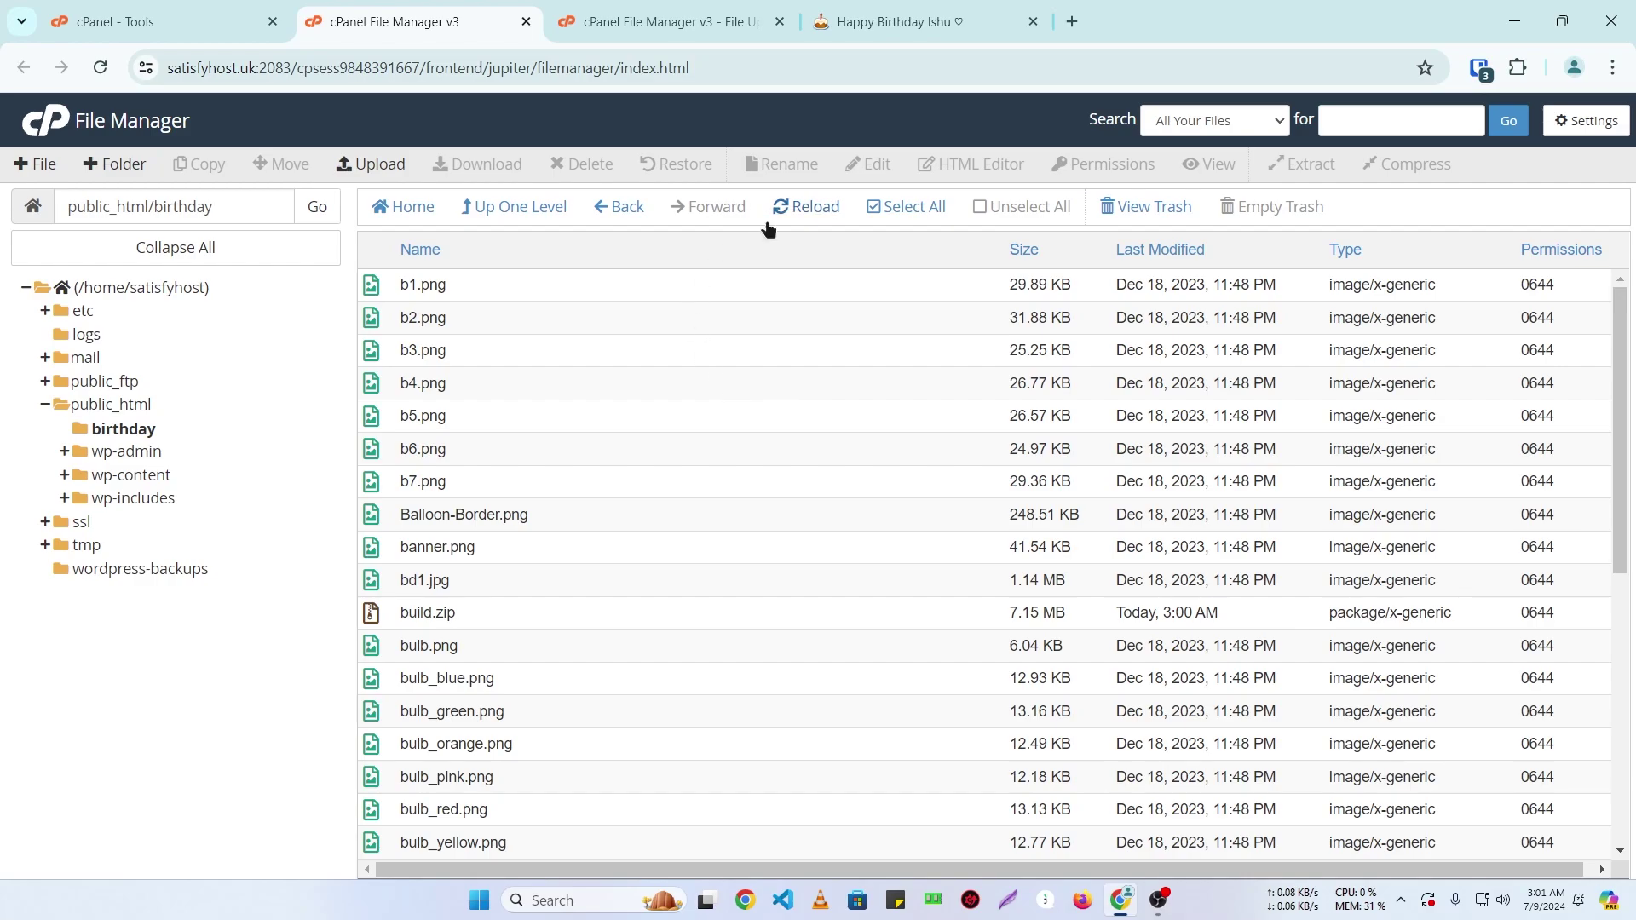
click(546, 208)
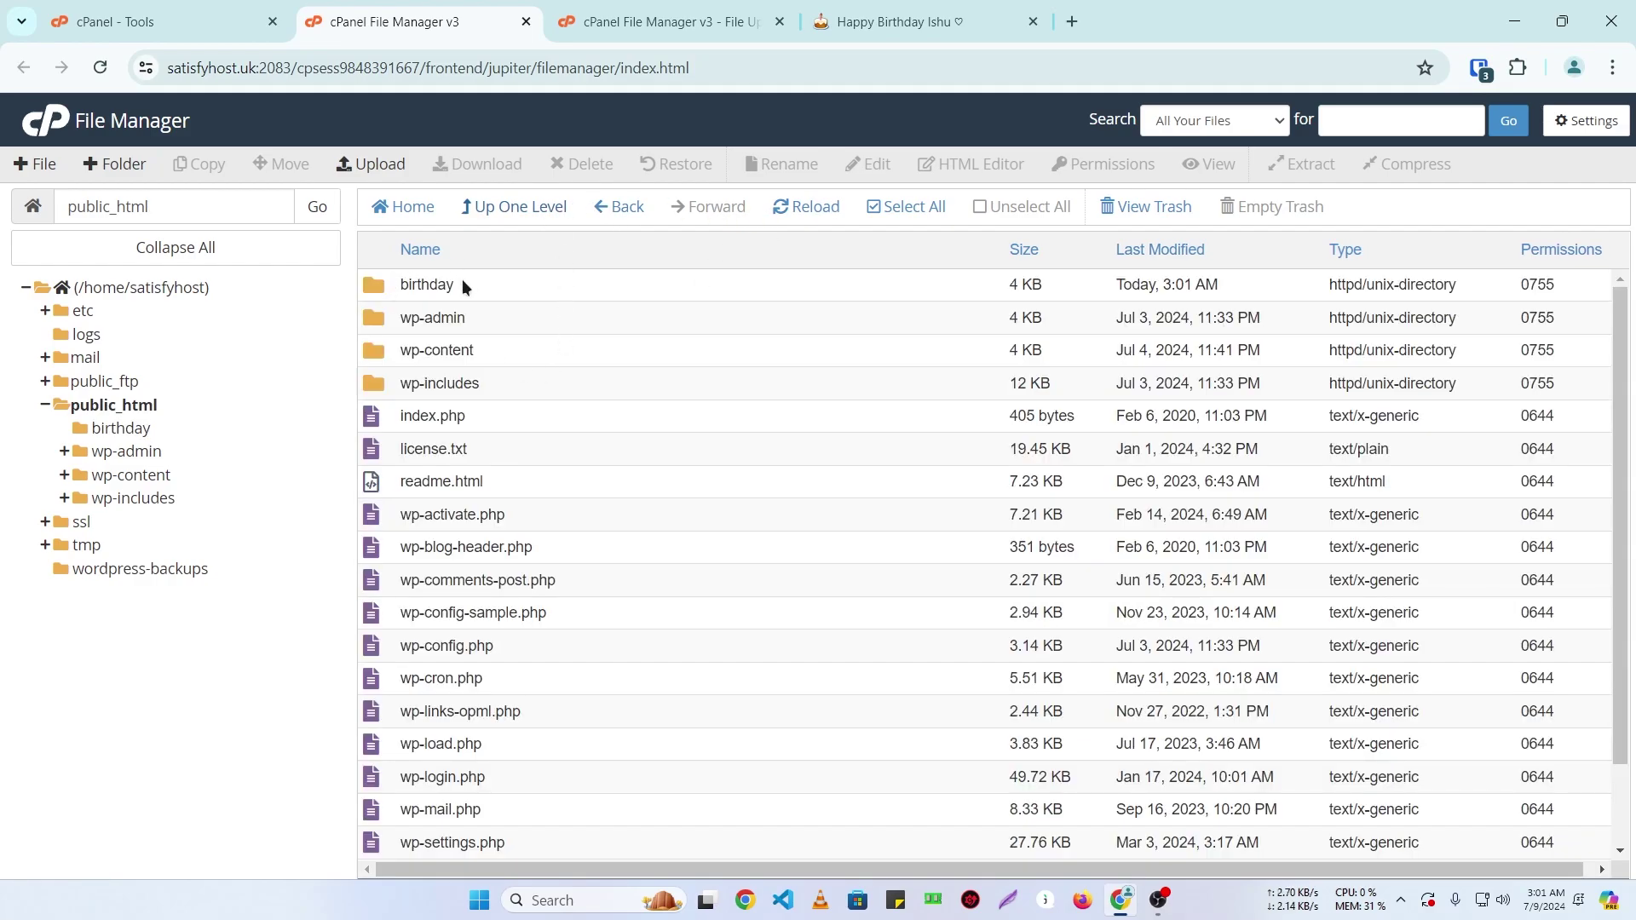
double_click(492, 289)
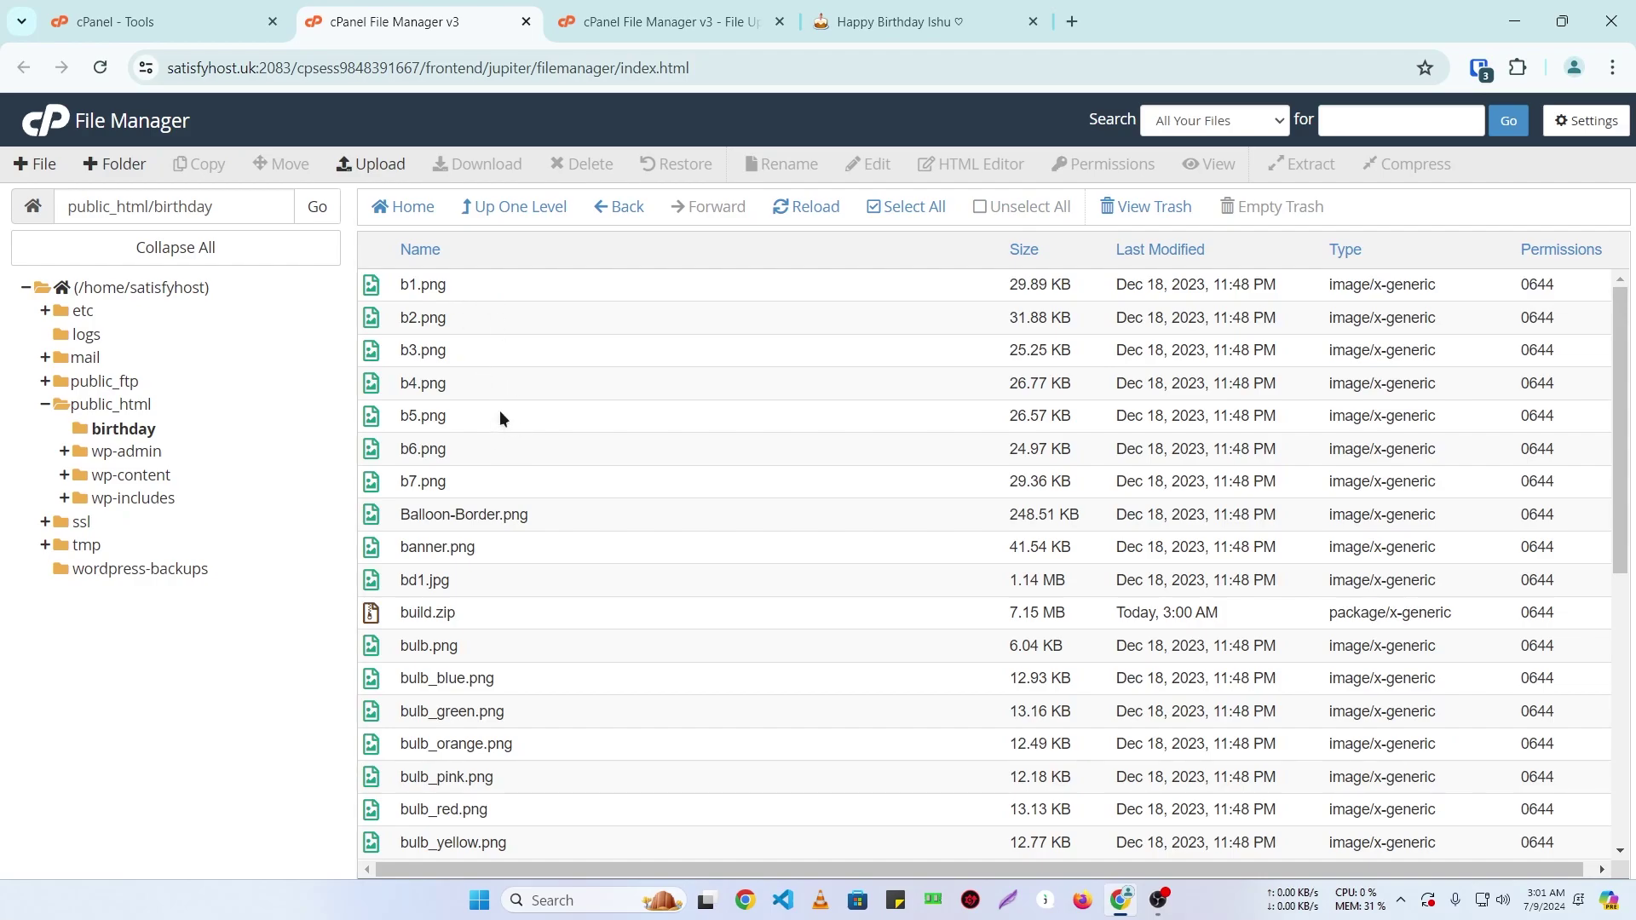
key(ctrl+4)
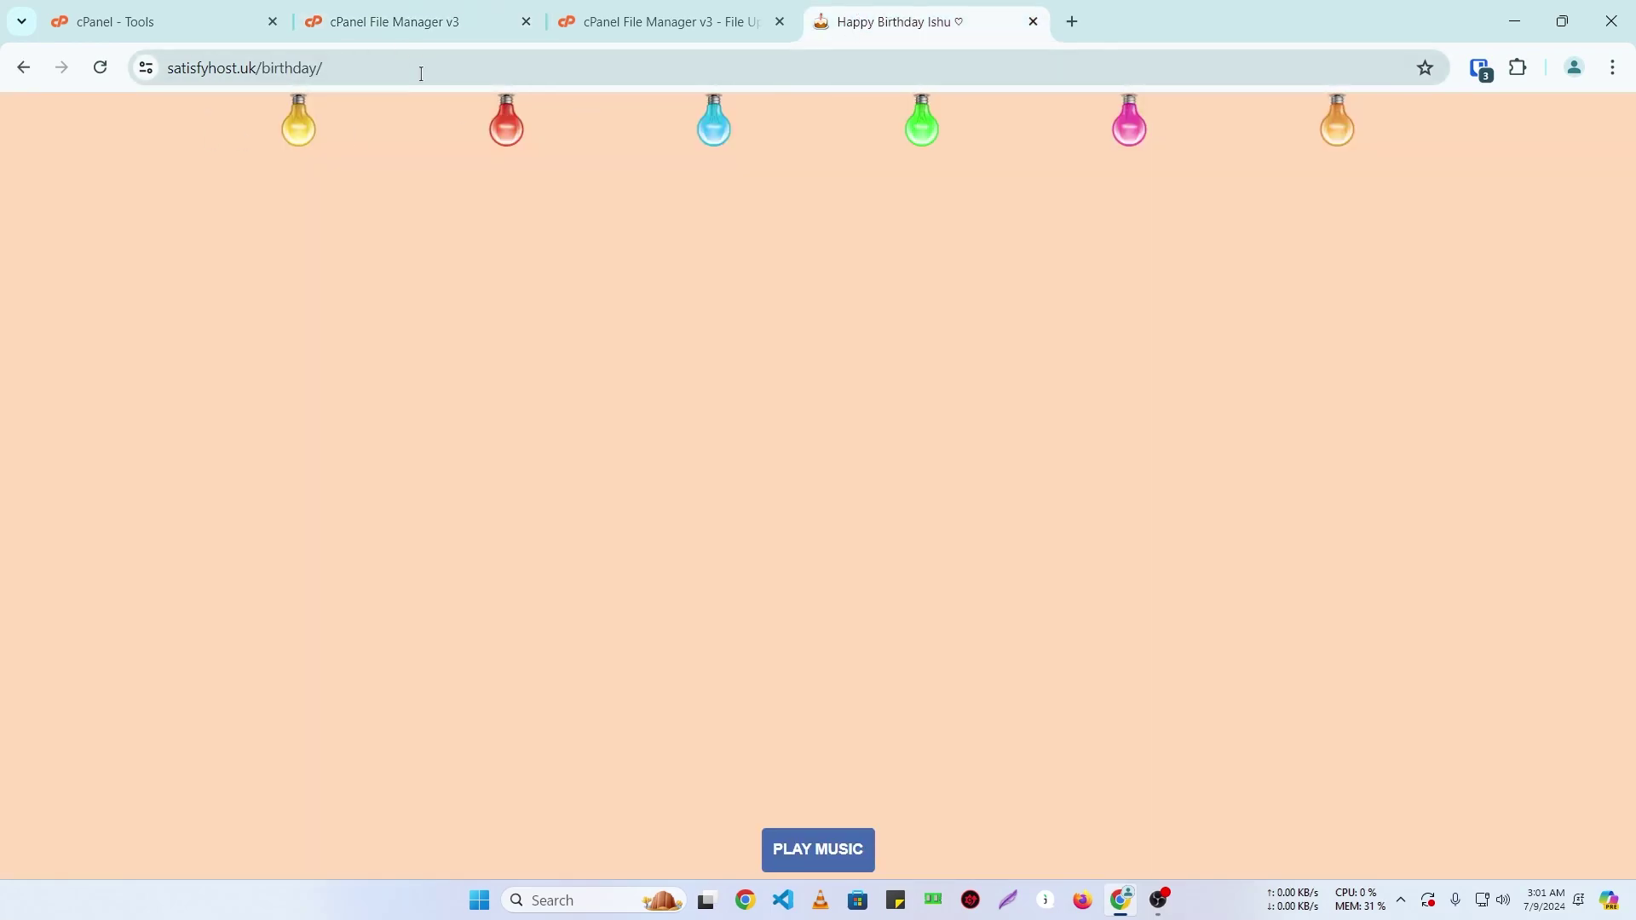
click(396, 19)
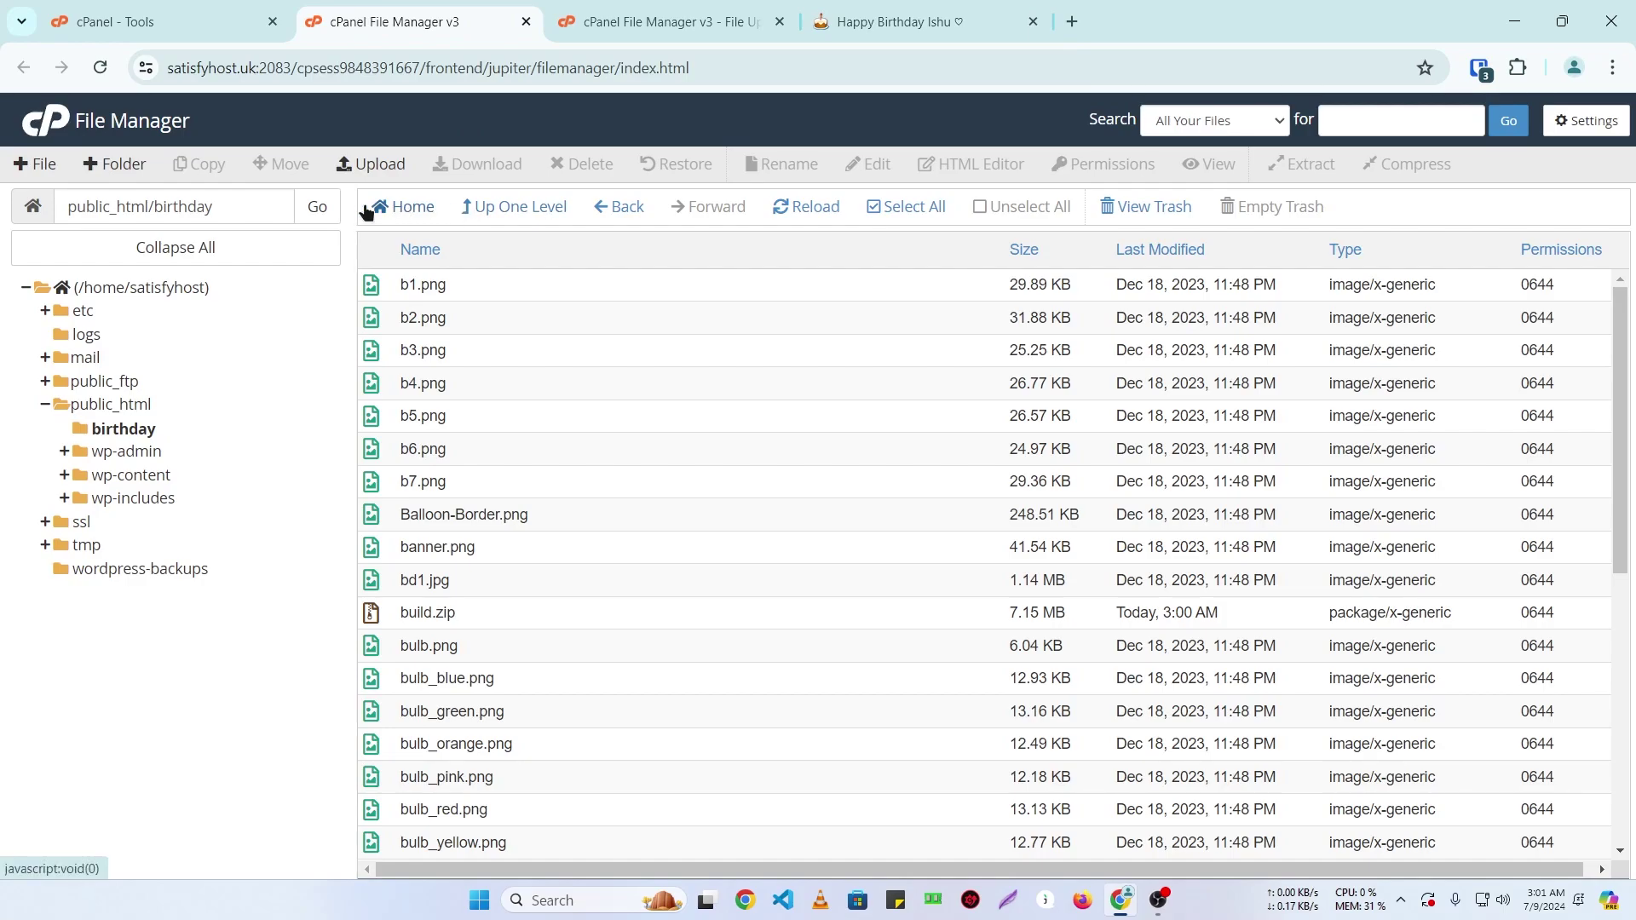
- Return to the cPanel tools overview, search the tools for "domain" and open the Domains page
click(164, 10)
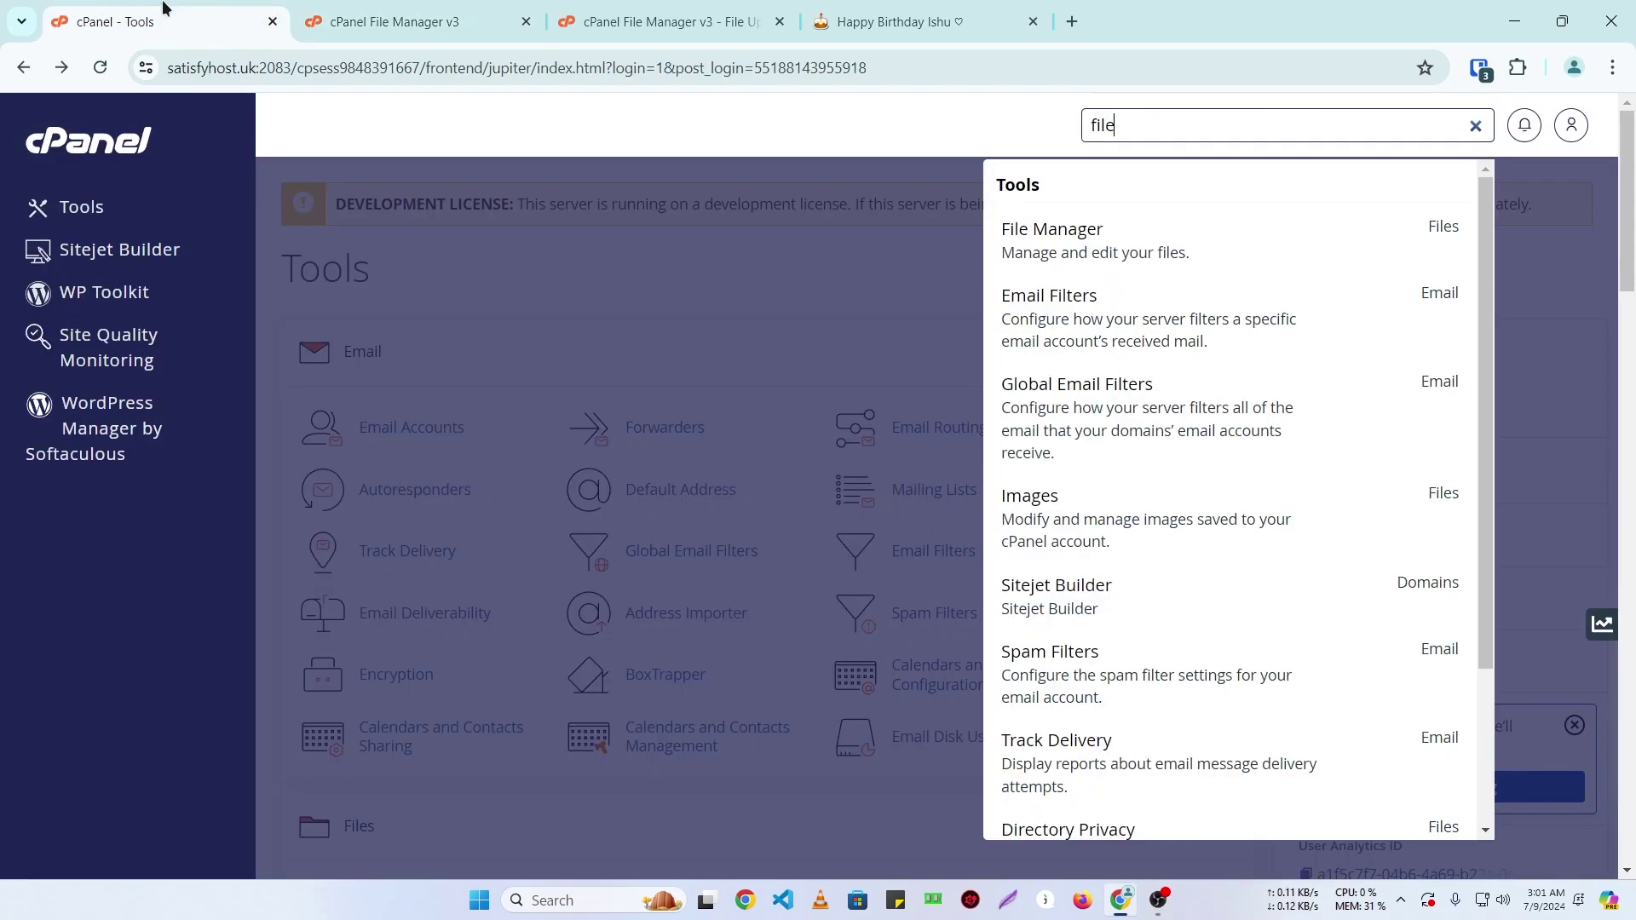
click(594, 273)
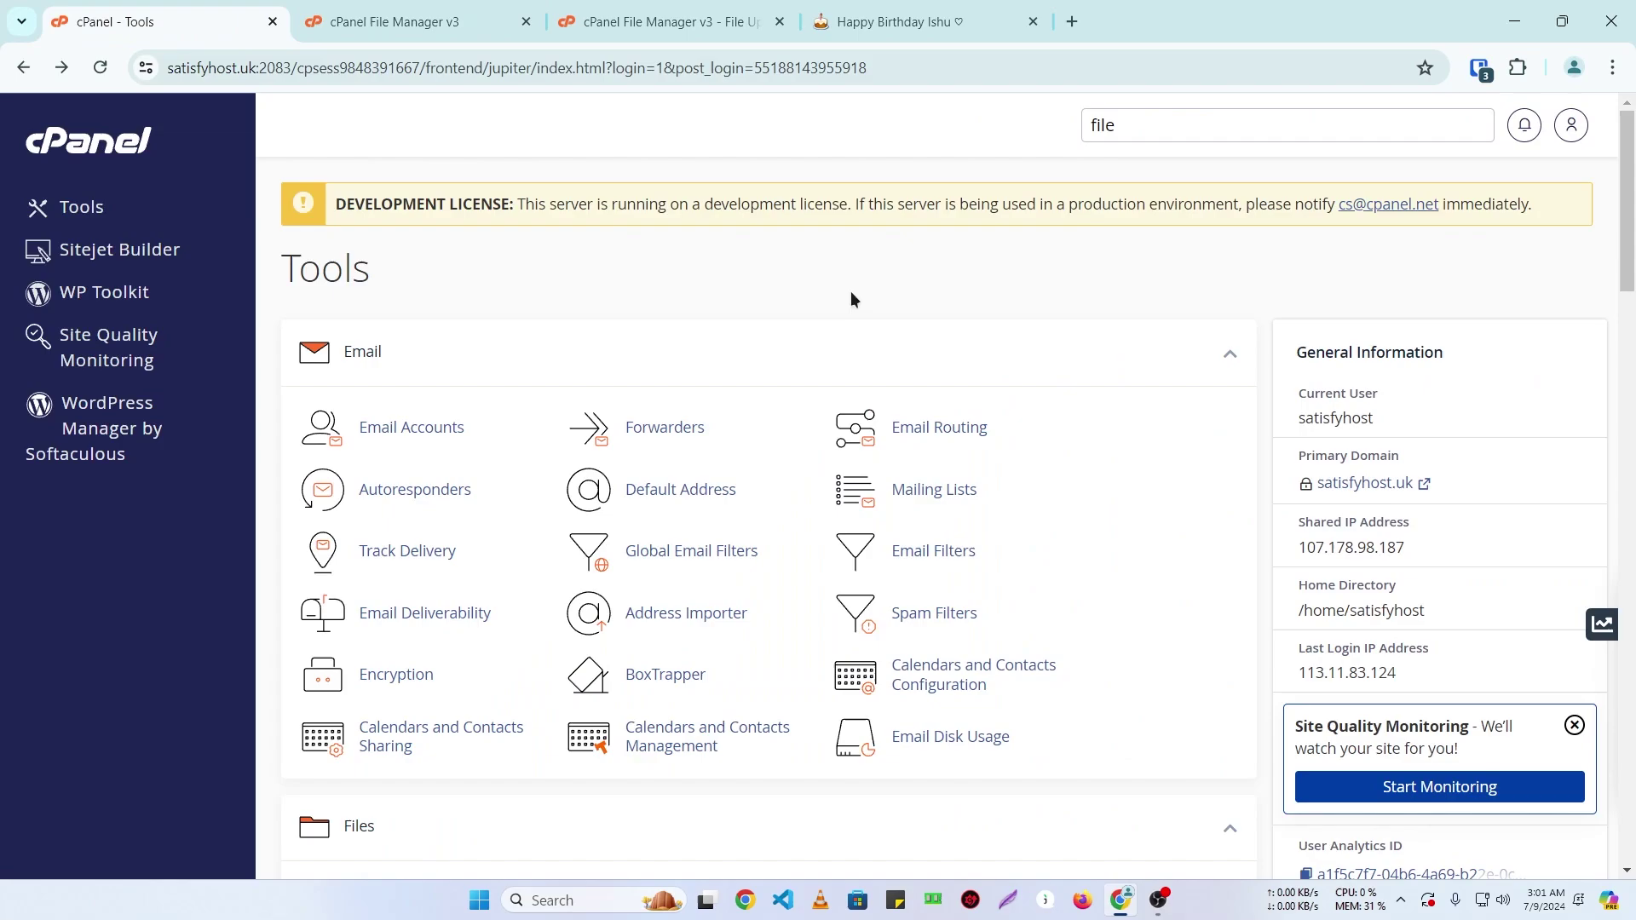
click(1161, 123)
key(BackSpace)
key(BackSpace)
key(BackSpace)
key(BackSpace)
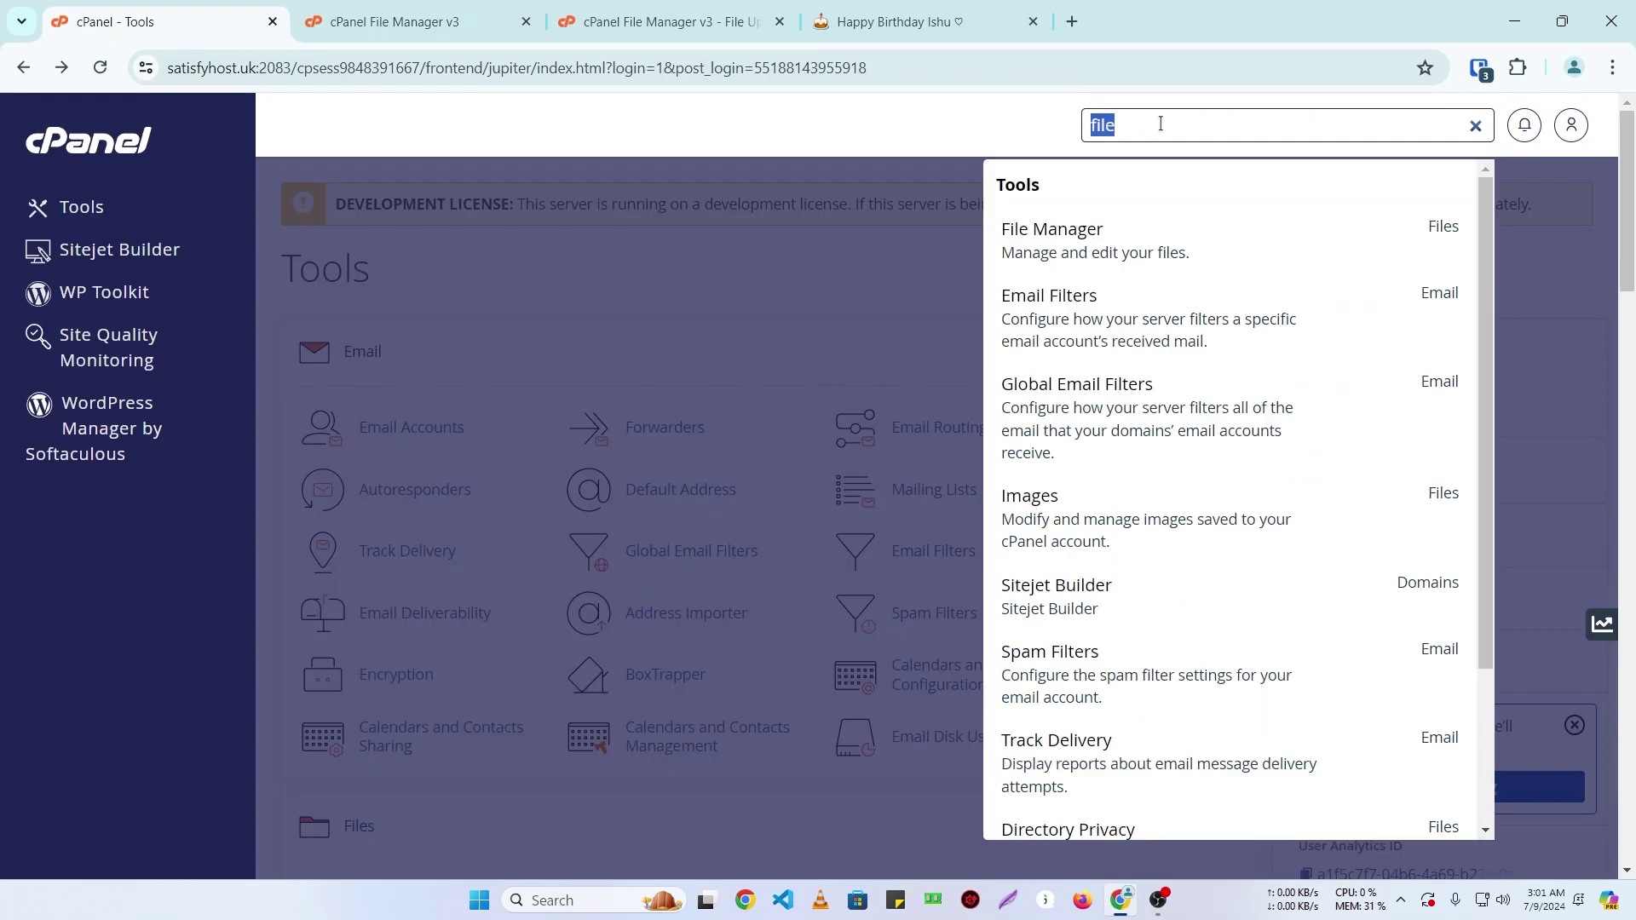
text(domain)
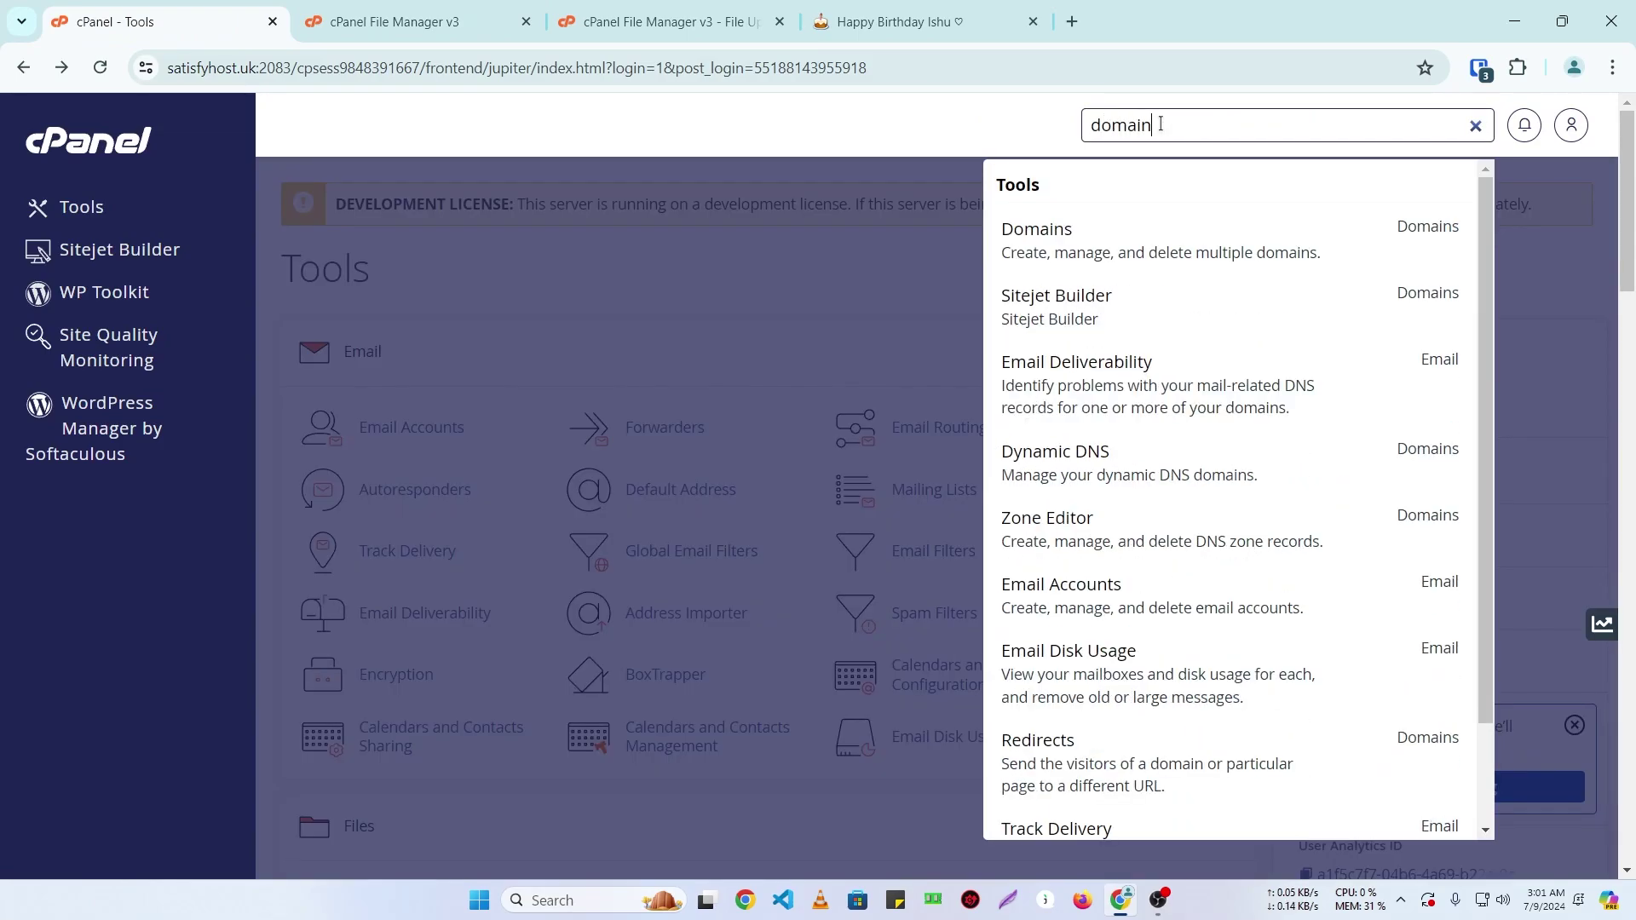
click(1078, 239)
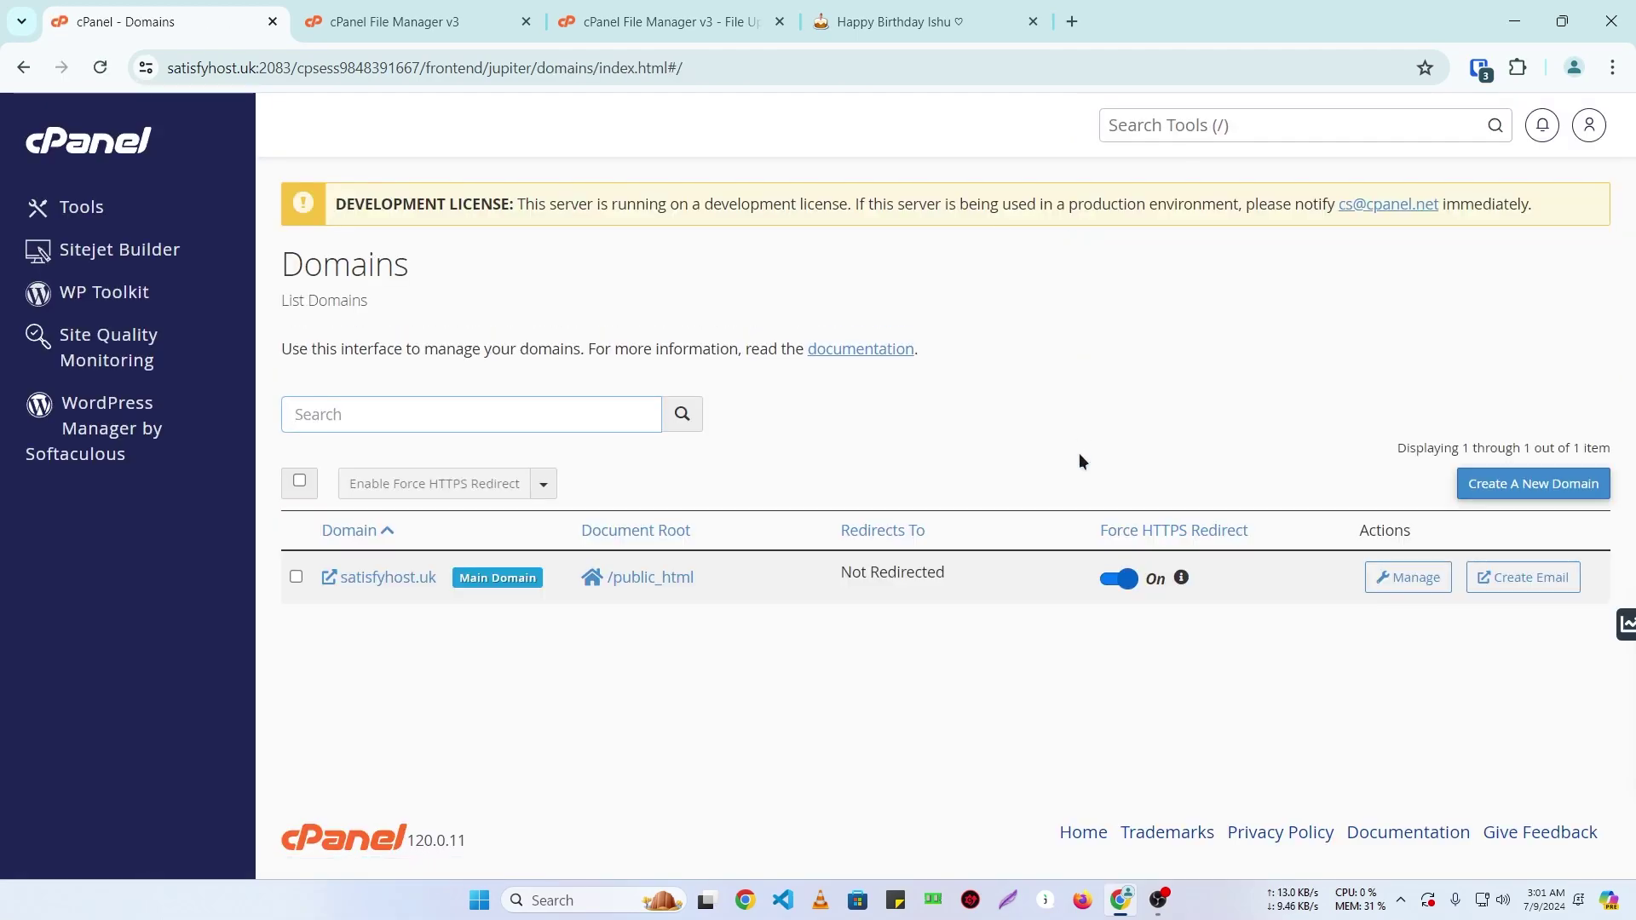
- Create the subdomain blog.satisfyhost.uk with its own document root, /public_html/blog.satisfyhost.uk
click(1515, 483)
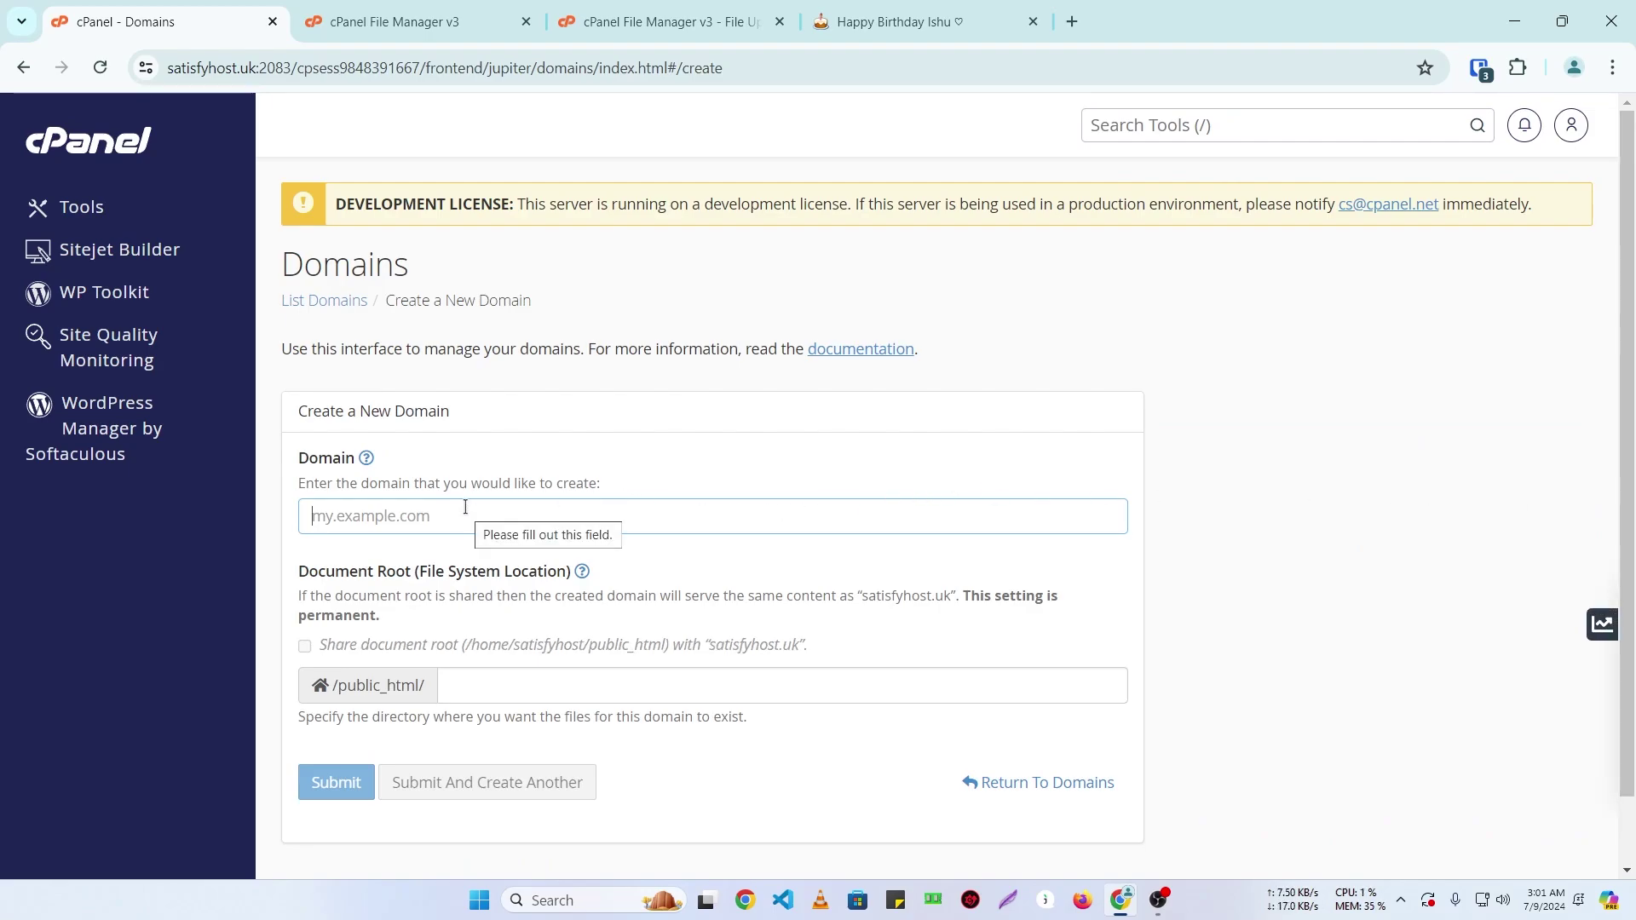
text(blog)
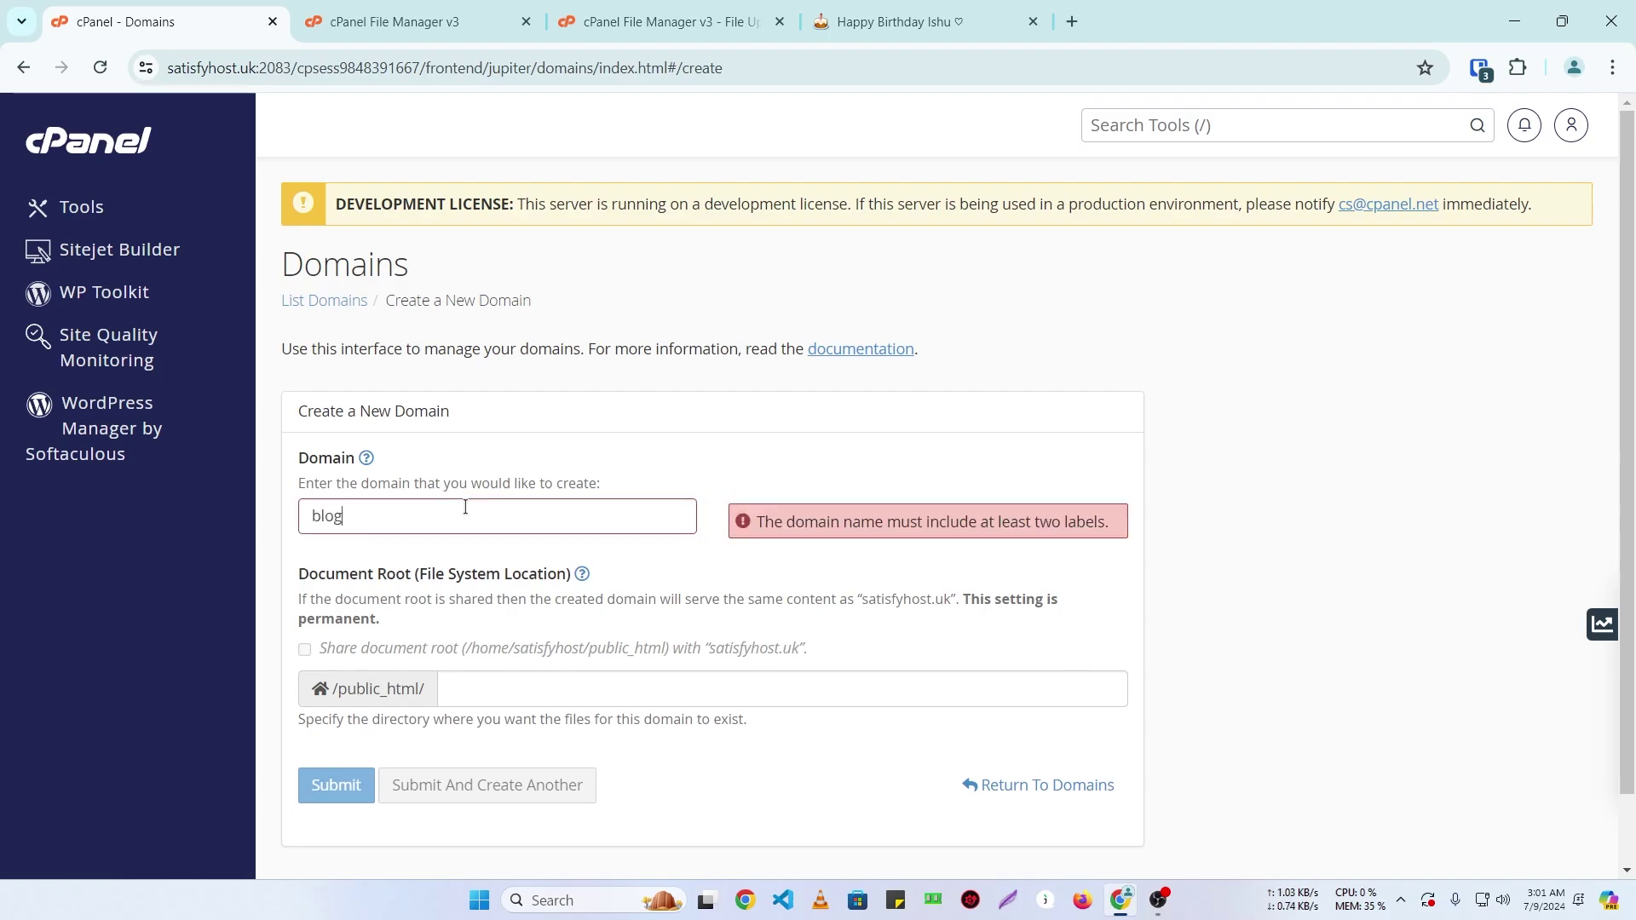
text(.satisfyho)
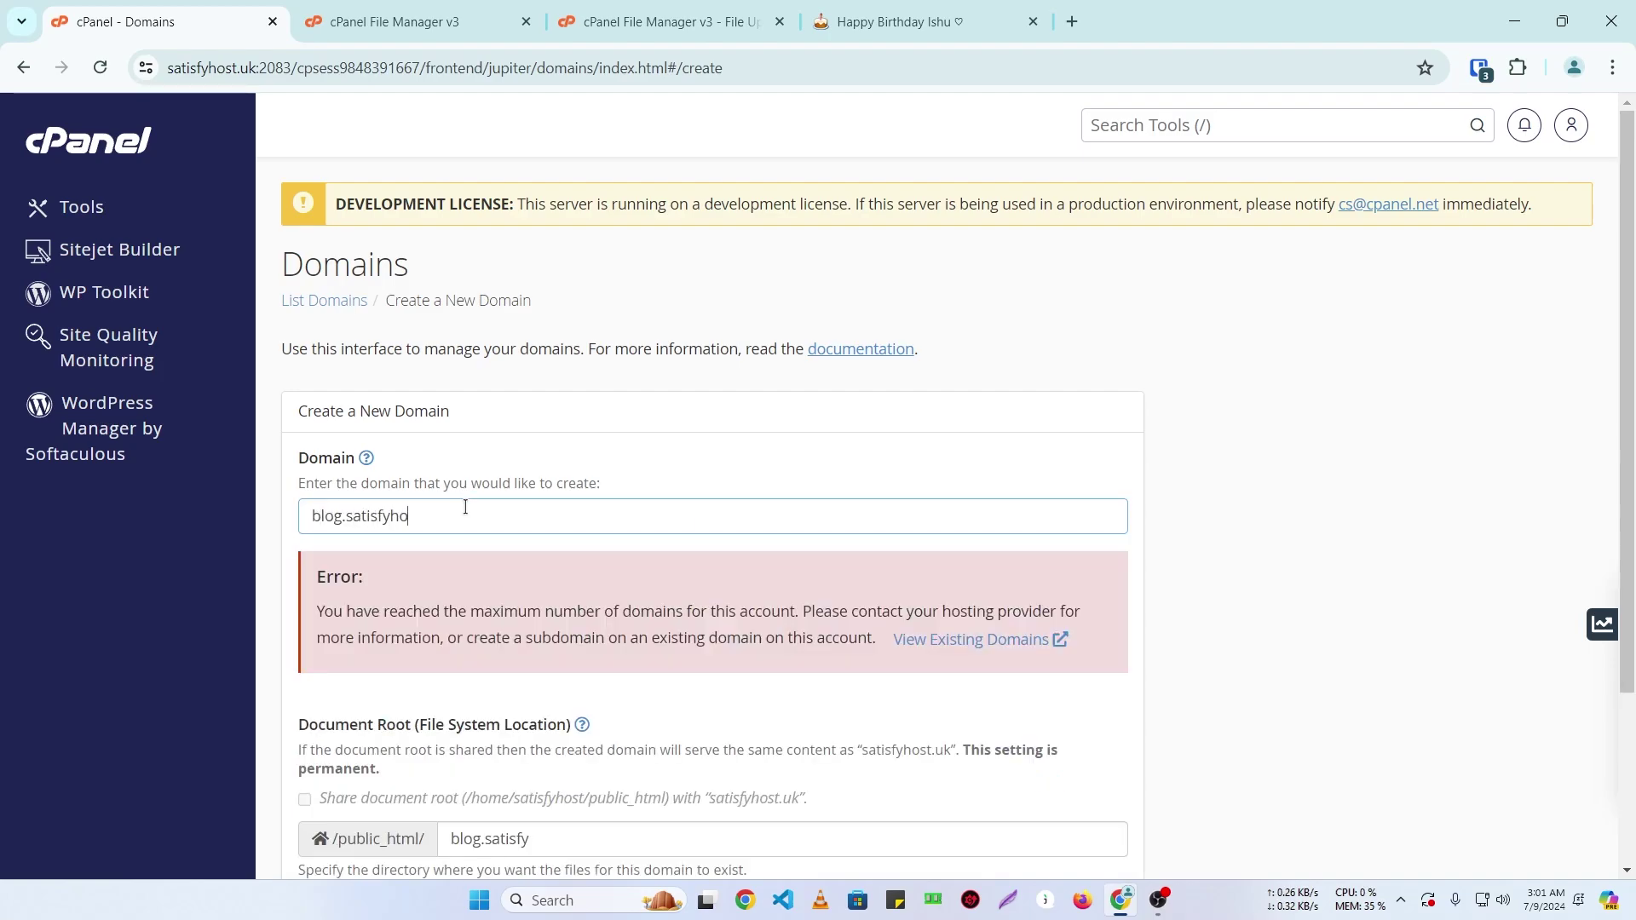
text(st.uk)
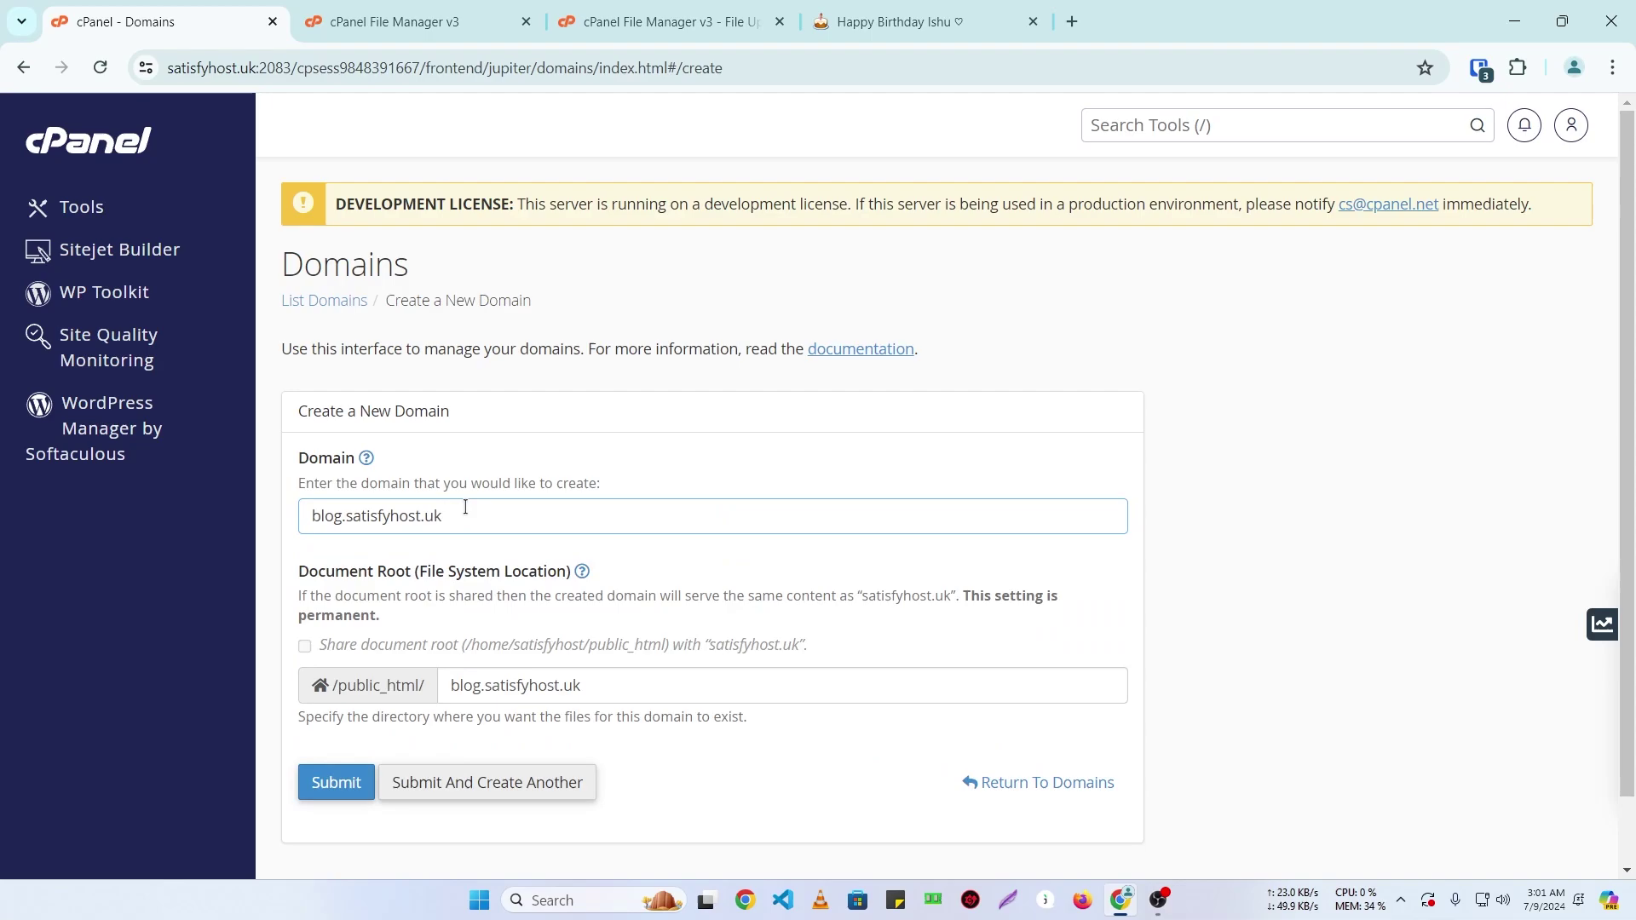
click(547, 431)
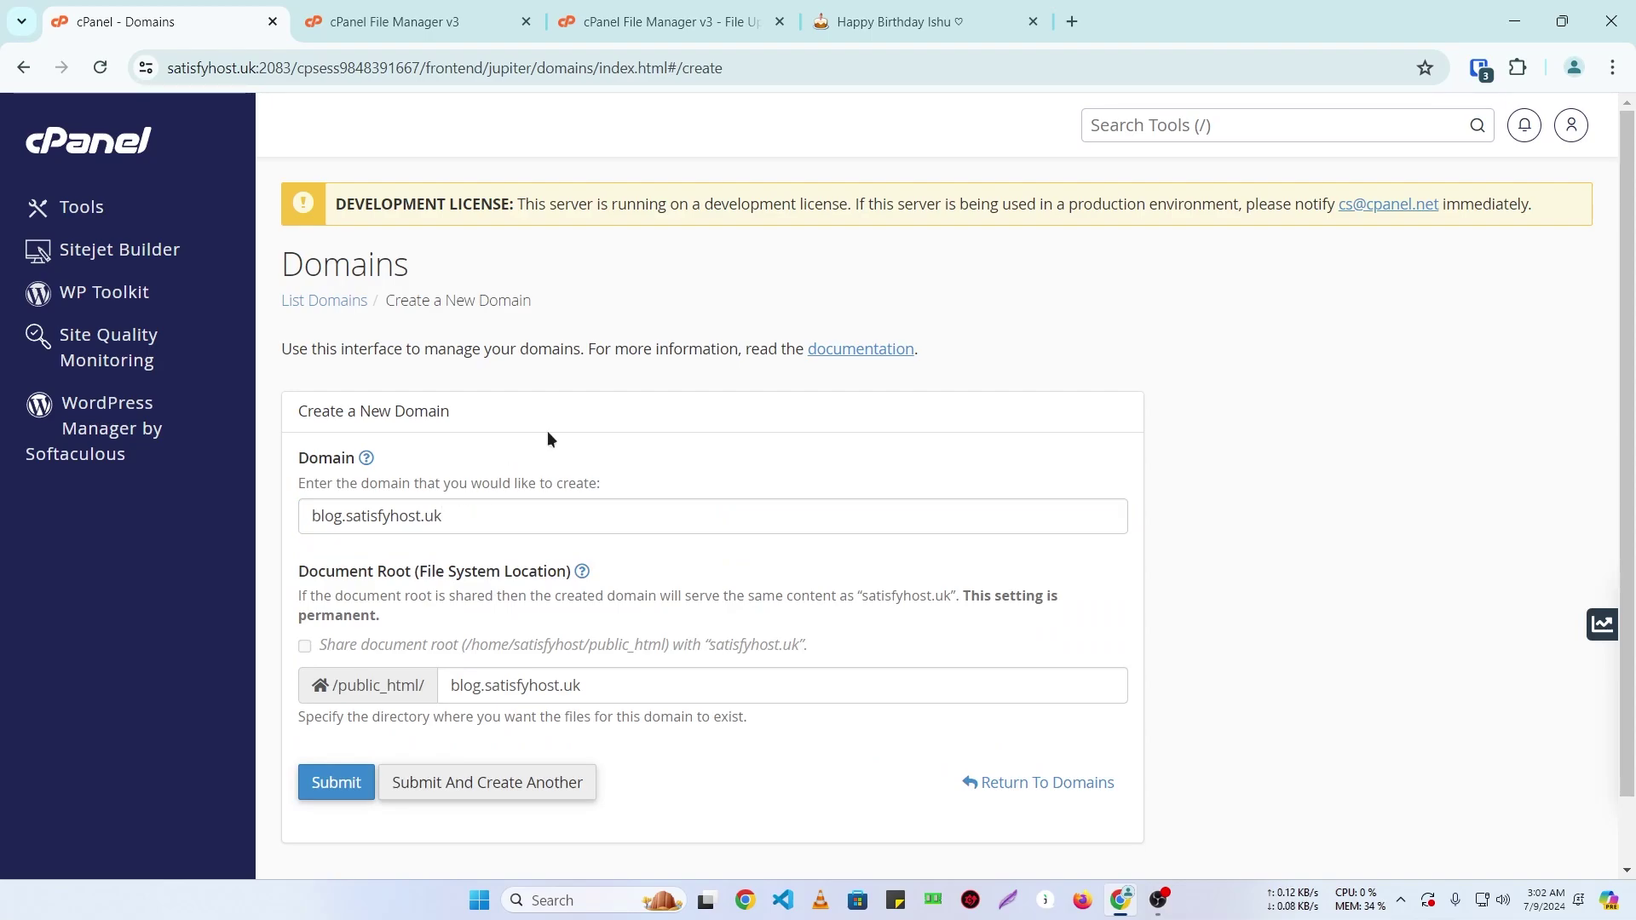
scroll(511, 596, down, 1)
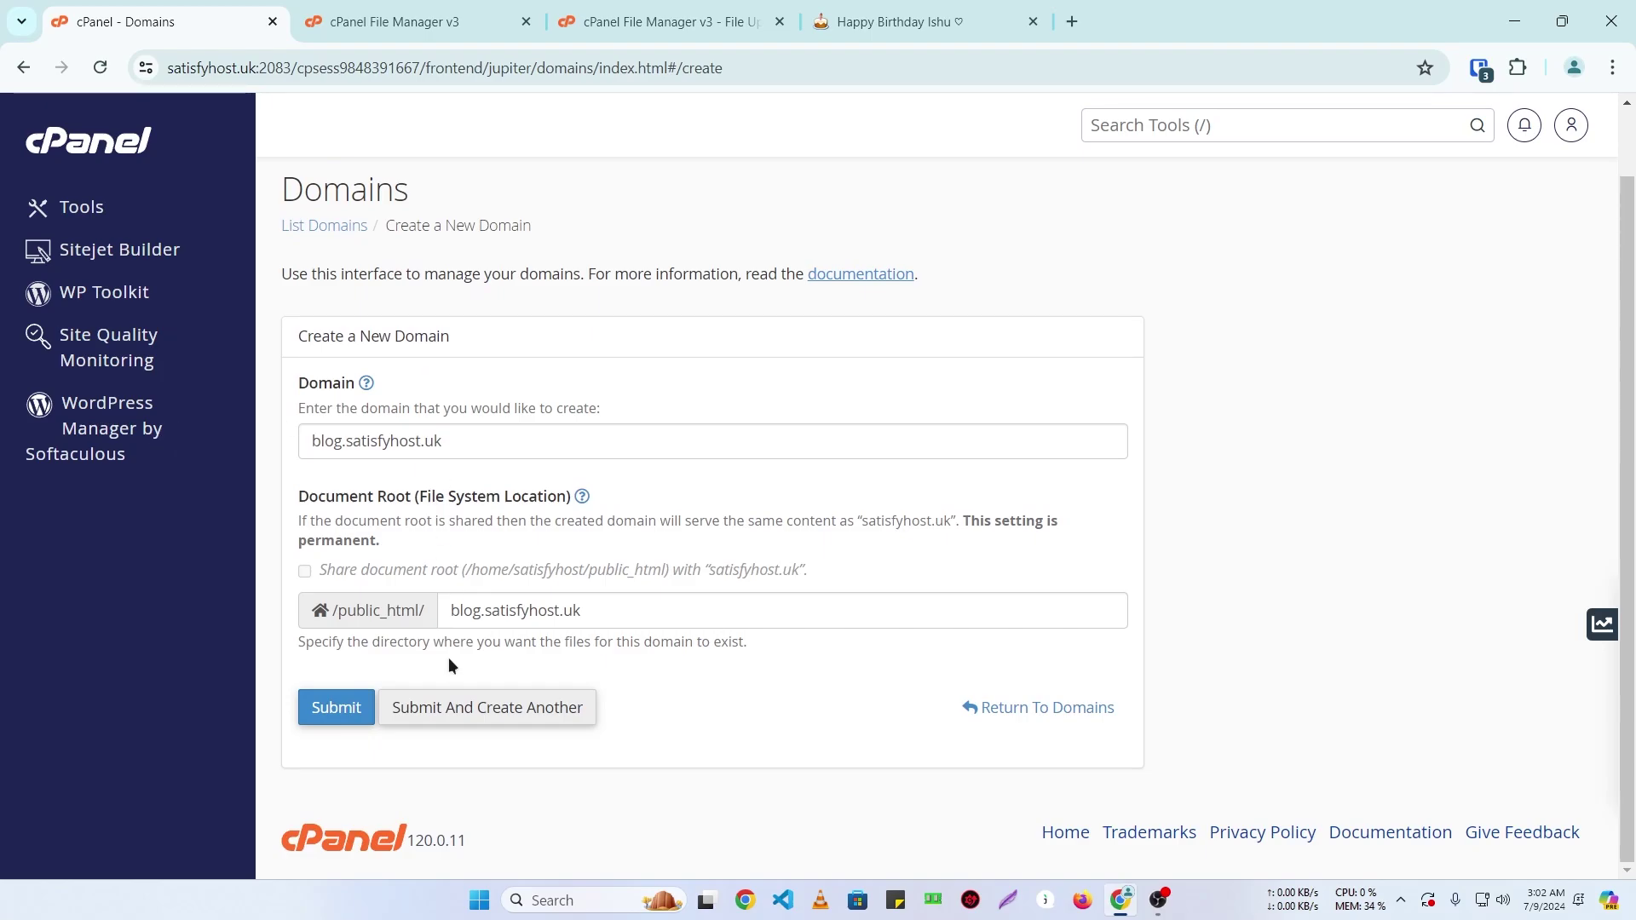
click(343, 707)
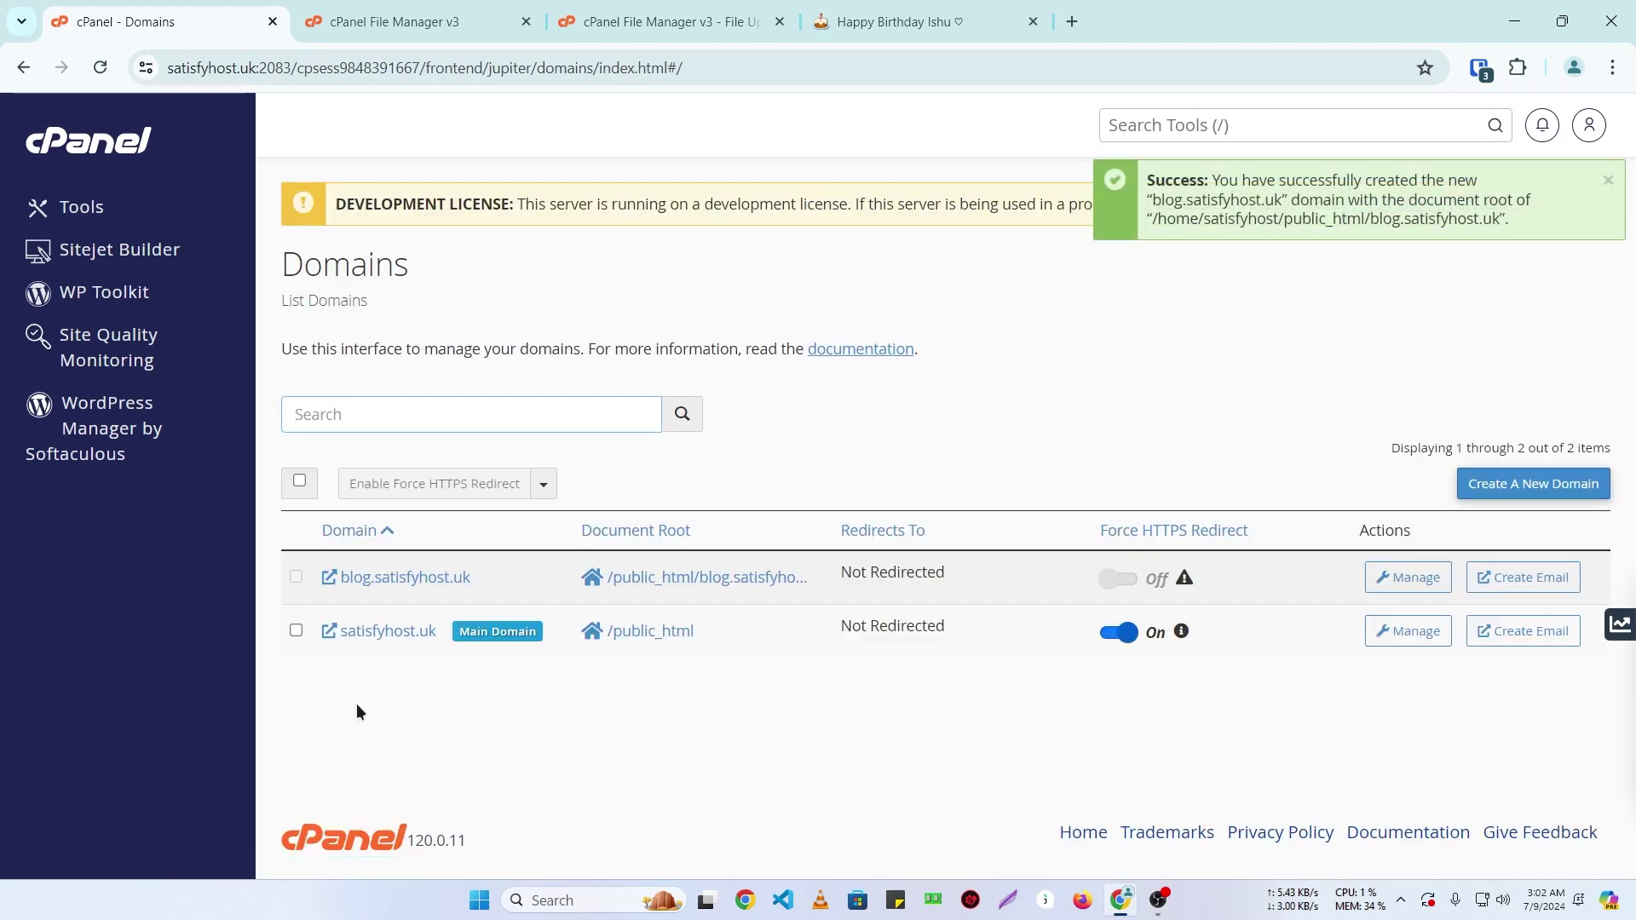
- Switch to the File Manager and open the new blog.satisfyhost.uk folder inside public_html to inspect its contents
click(392, 21)
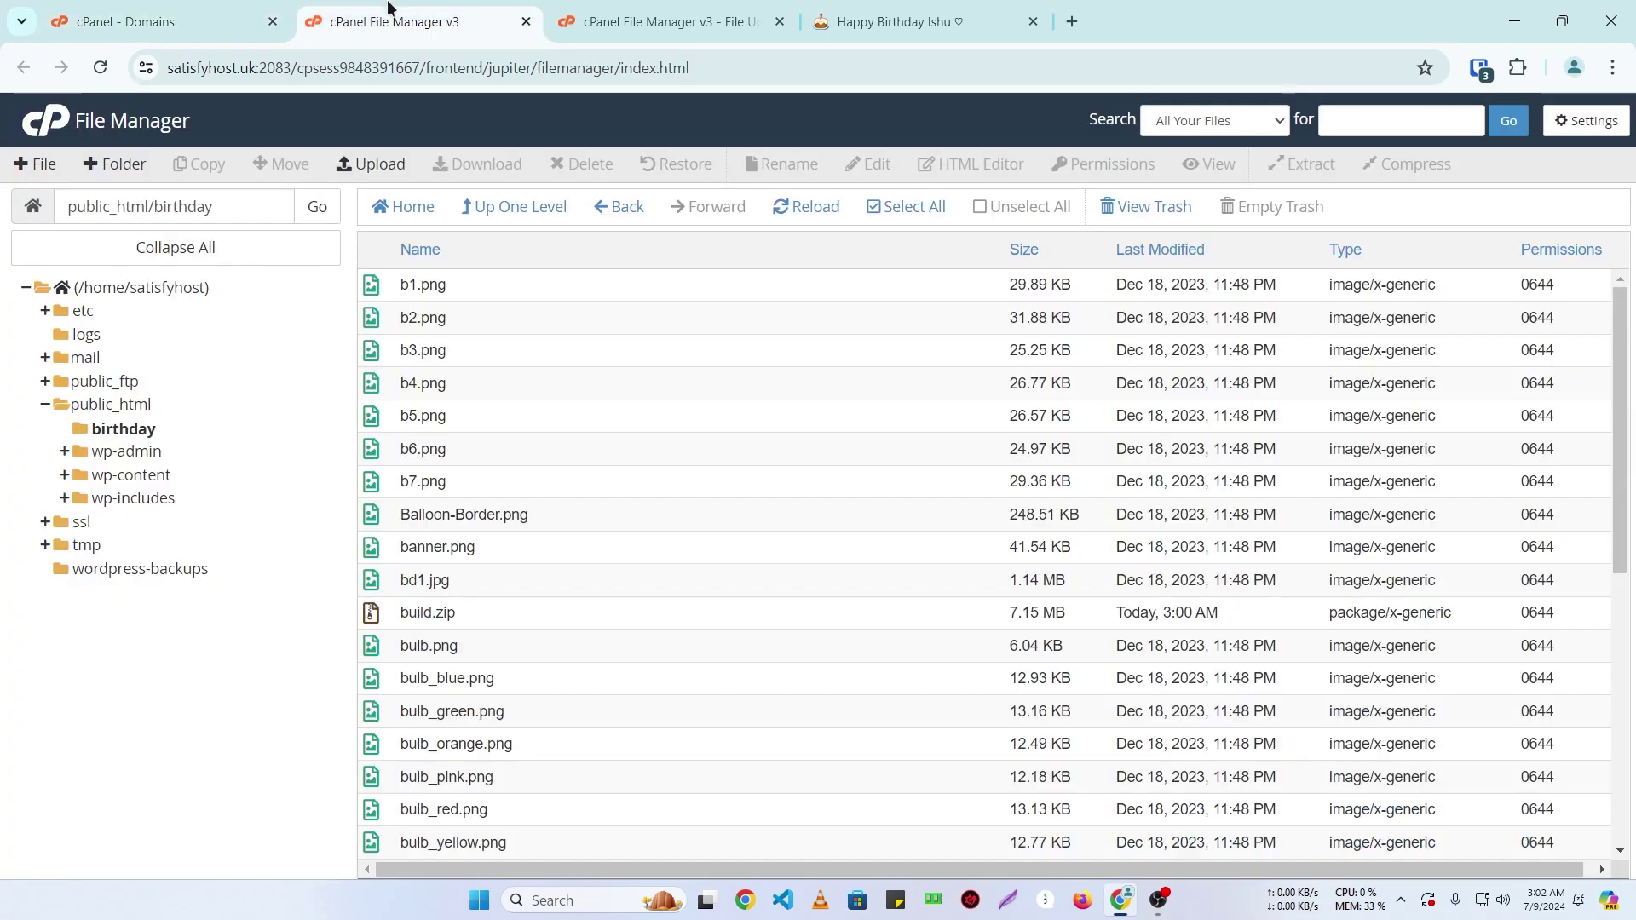
click(396, 209)
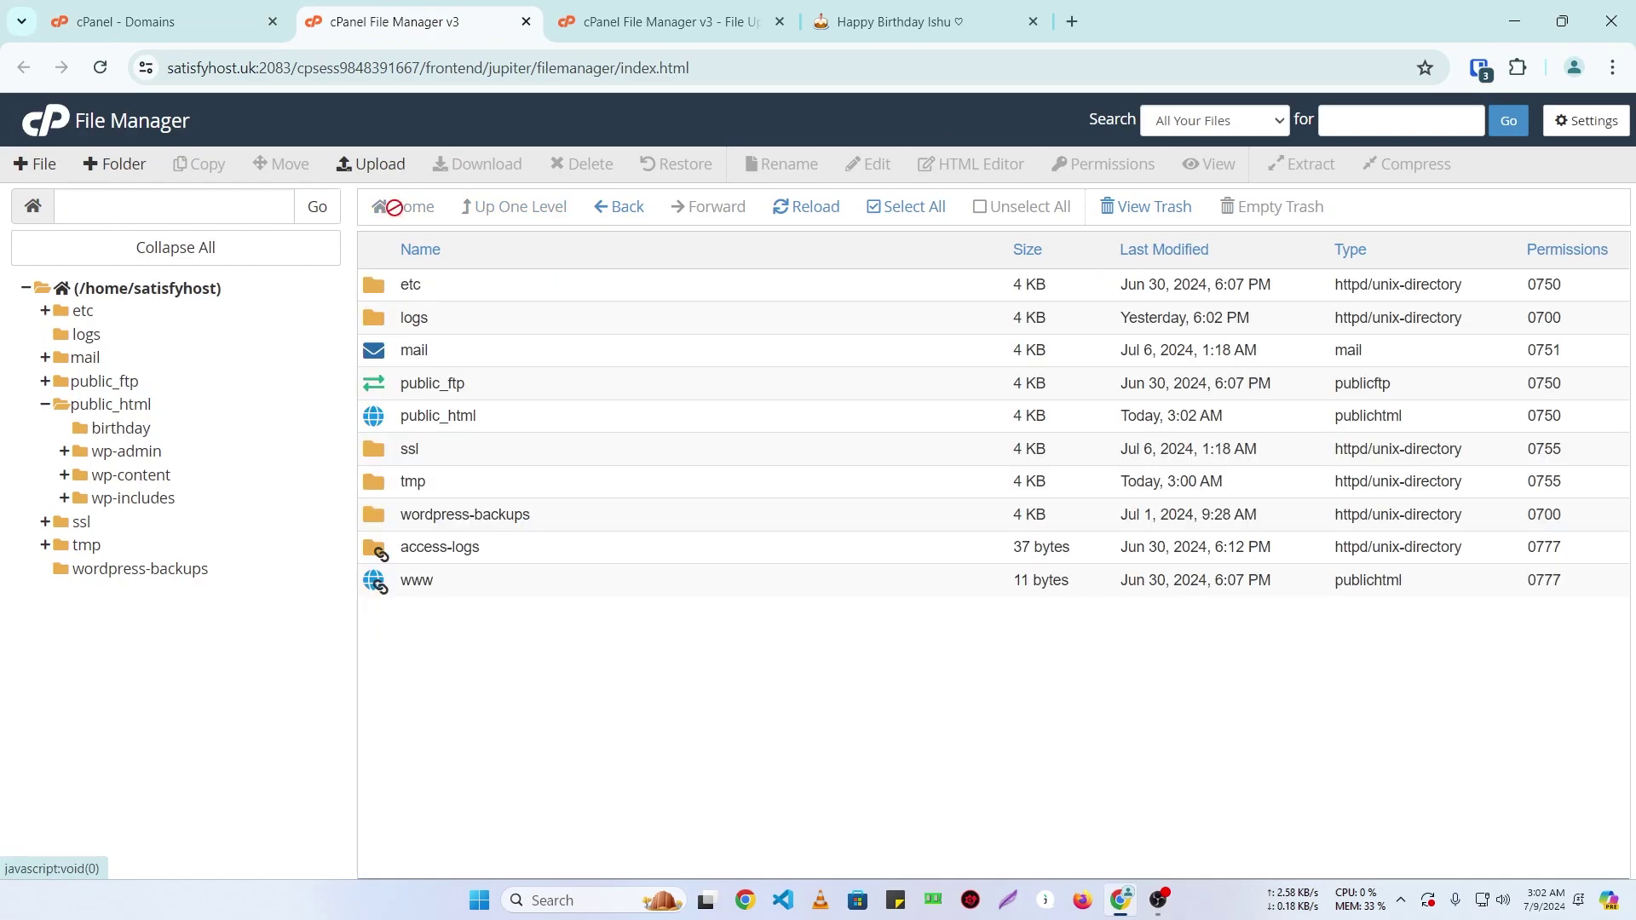
double_click(514, 410)
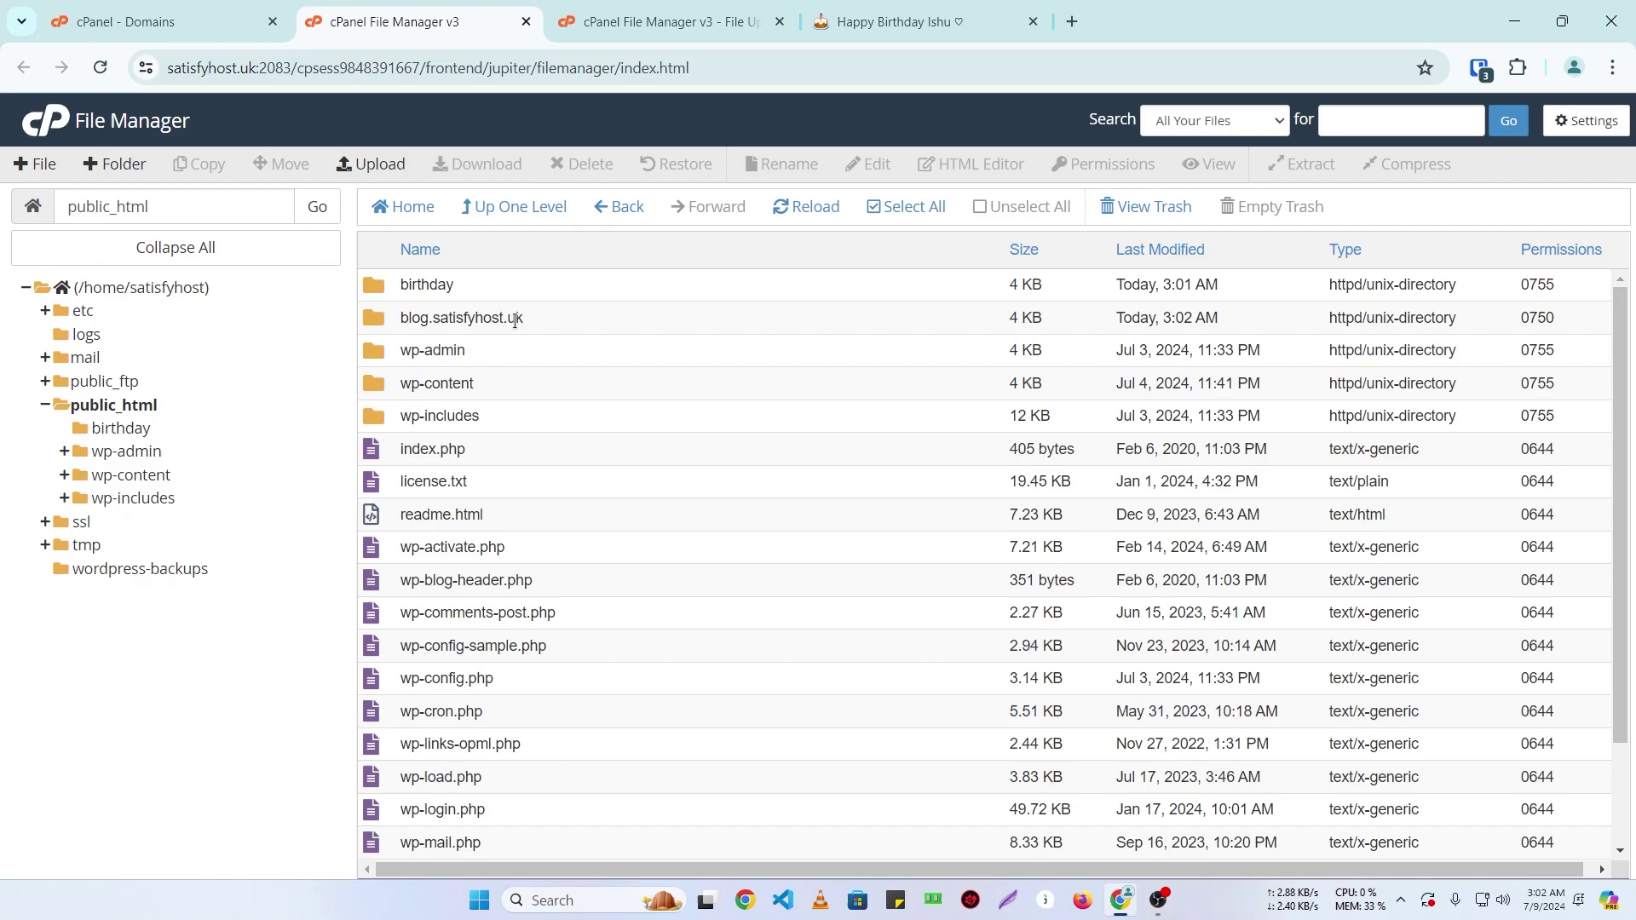
click(544, 319)
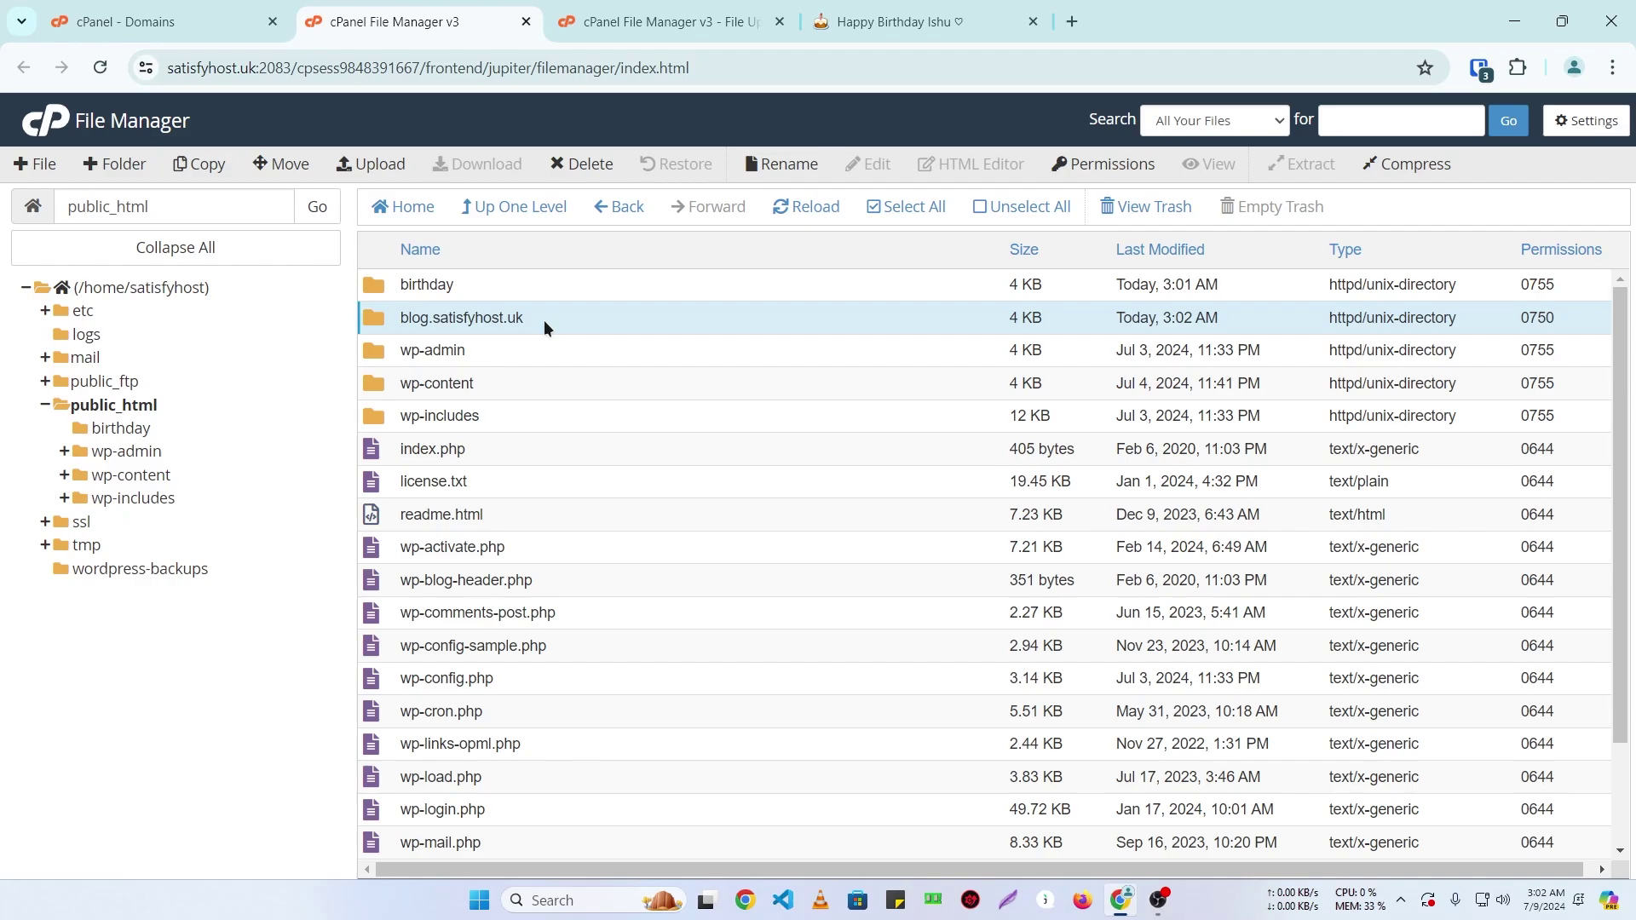
double_click(544, 319)
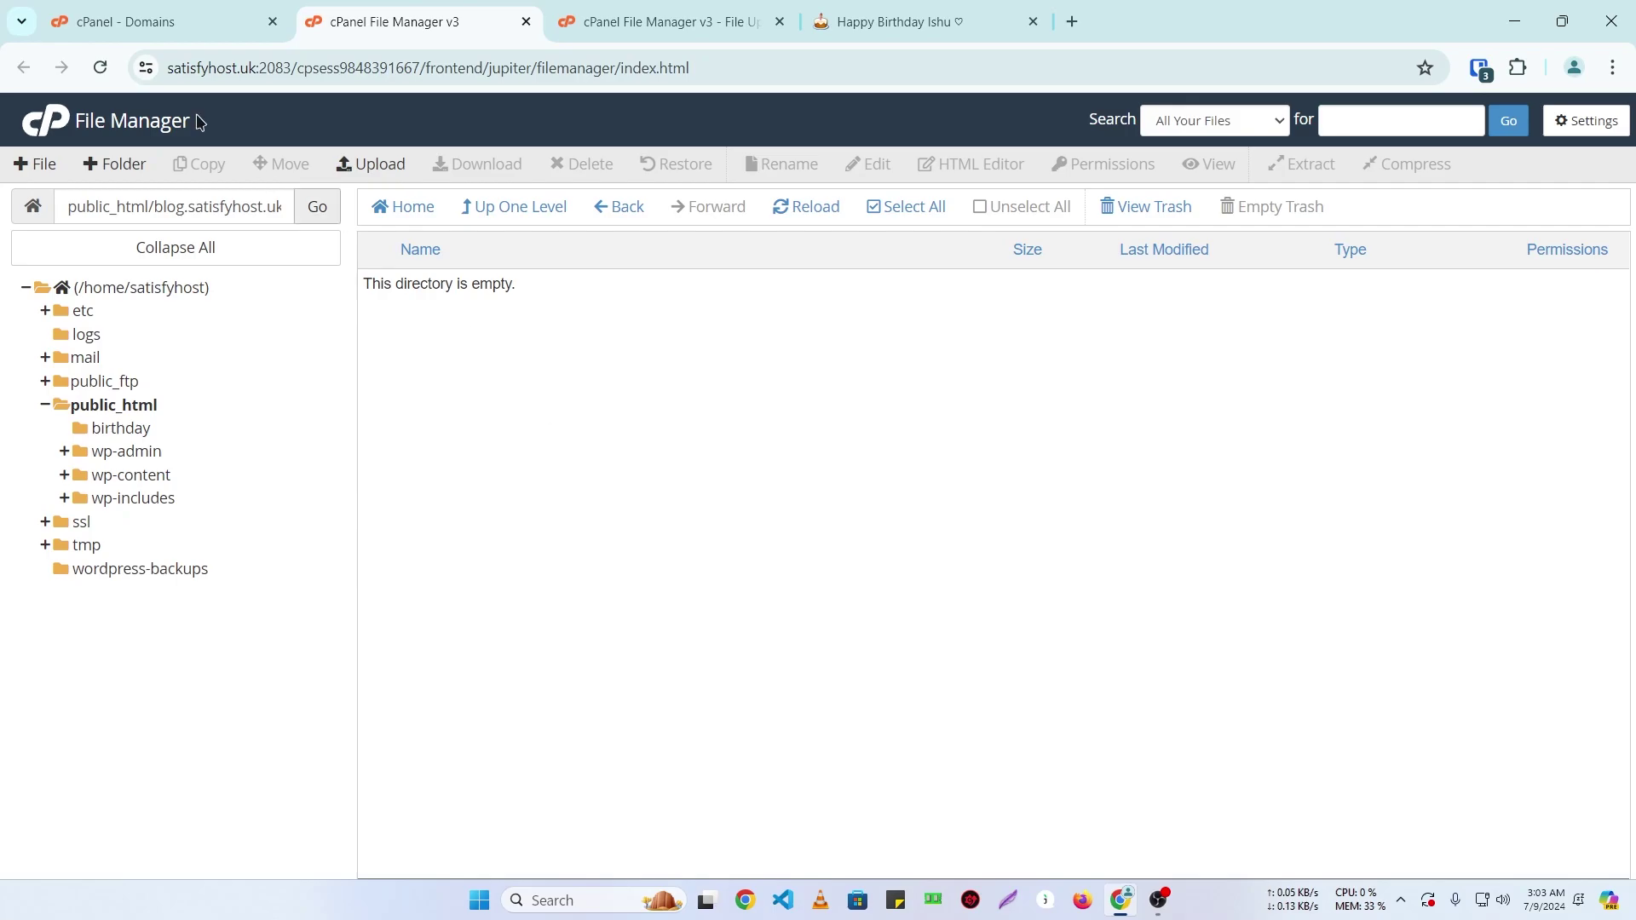
- Return to the cPanel Domains page, search the tools for WordPress and open WordPress Manager by Softaculous
click(139, 8)
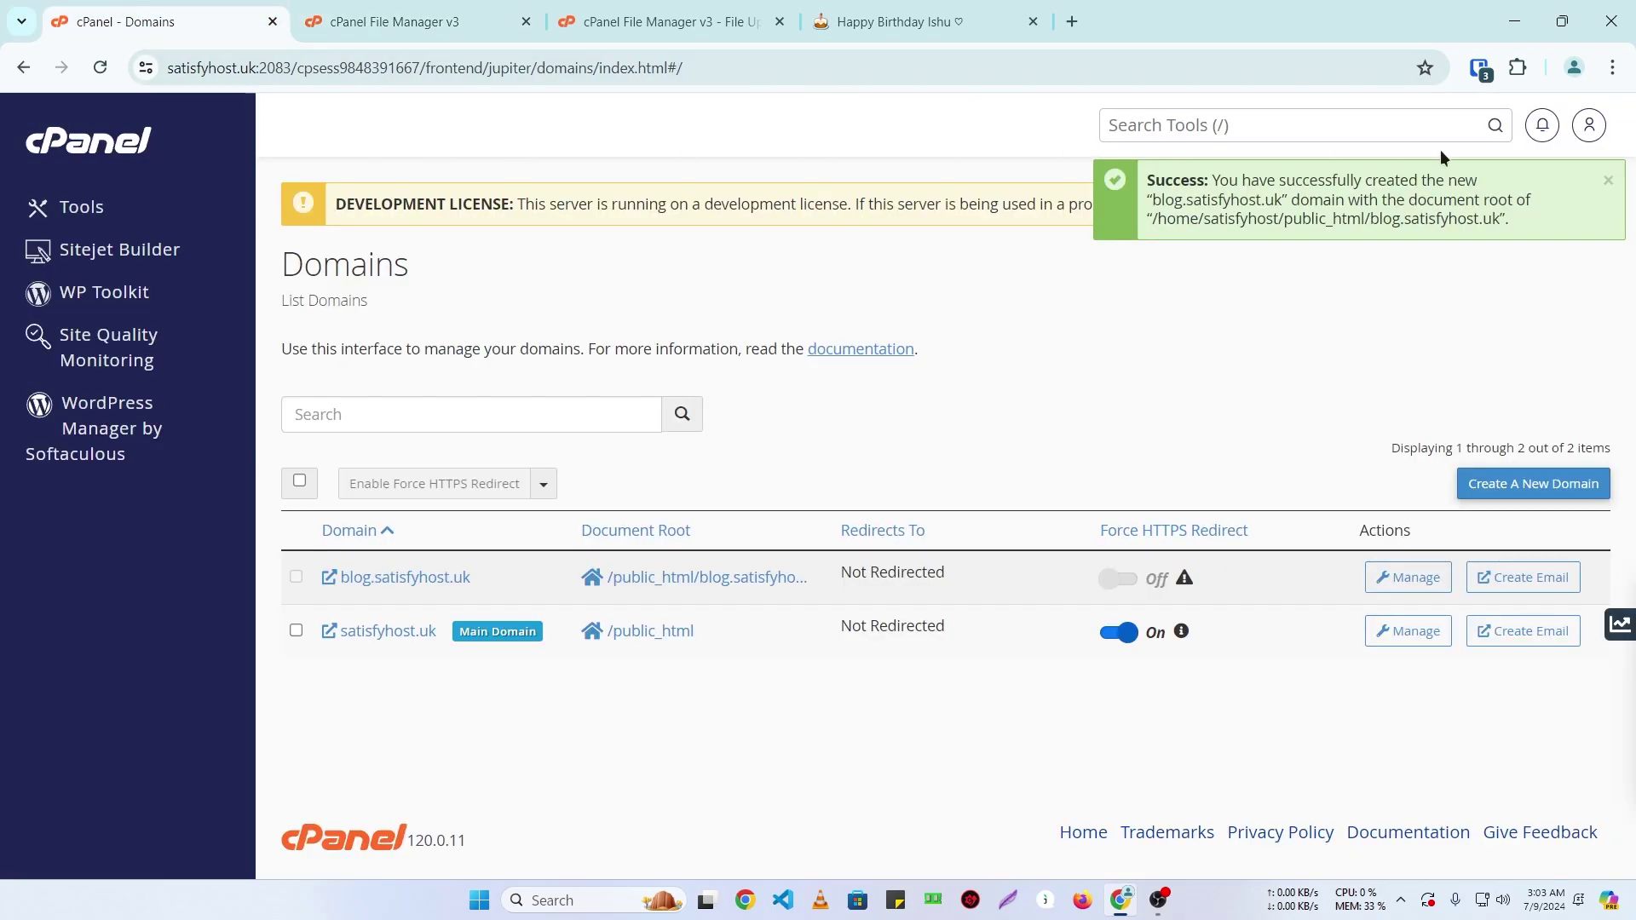
click(1294, 130)
text(wordpress)
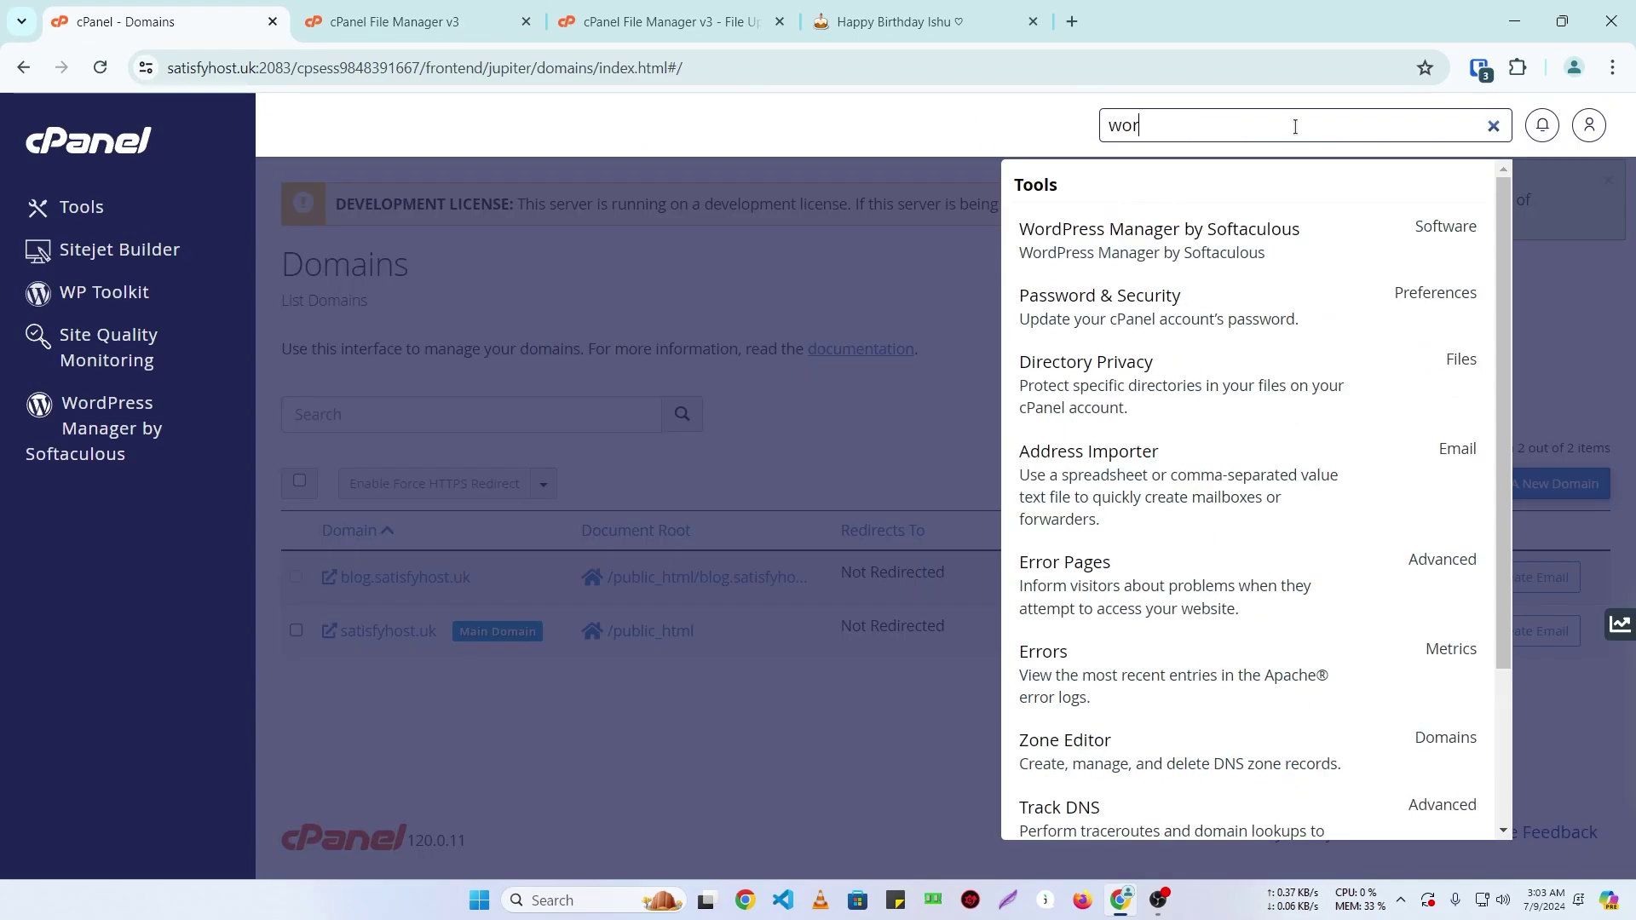
click(1237, 253)
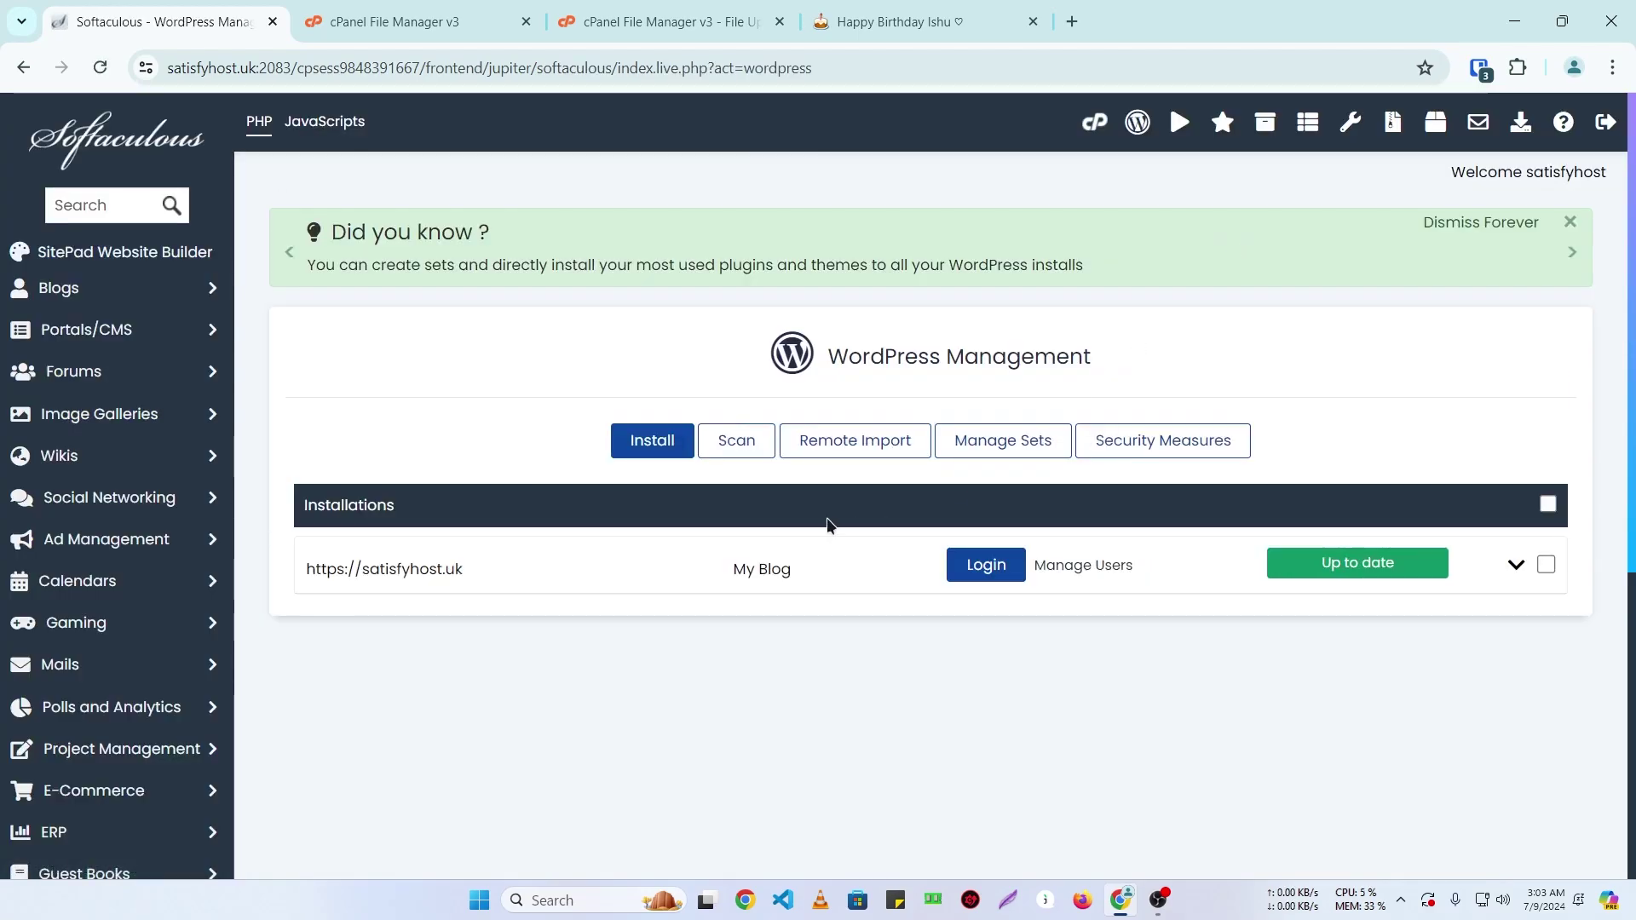
- Start a new WordPress installation and choose blog.satisfyhost.uk as its domain, leaving the directory empty
click(641, 445)
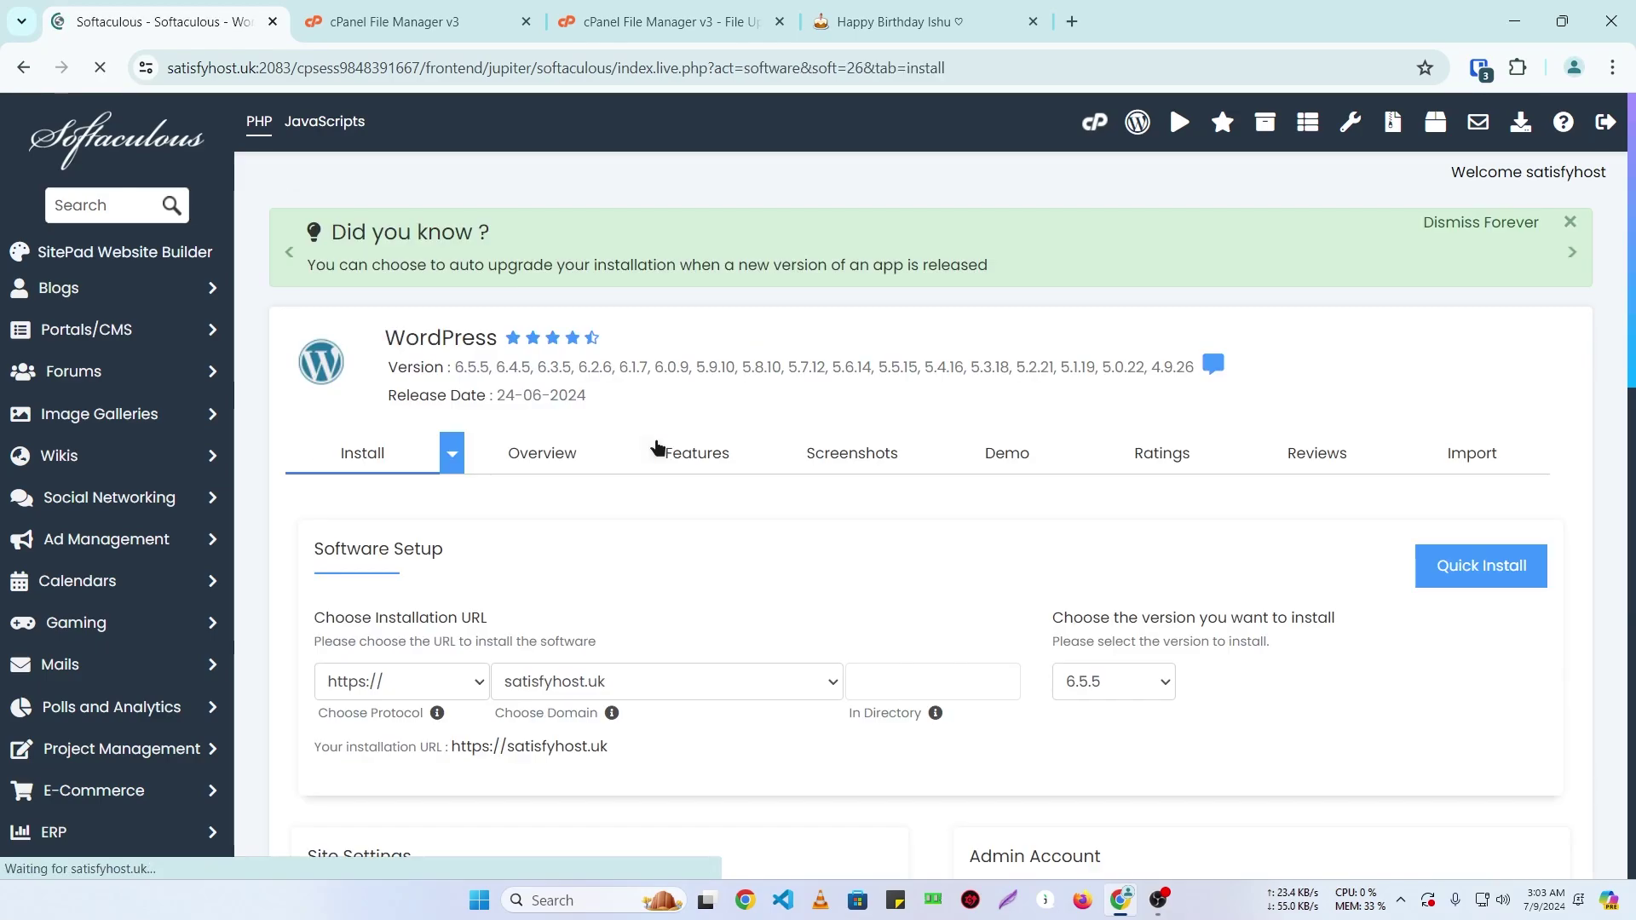
scroll(743, 560, down, 1)
click(665, 576)
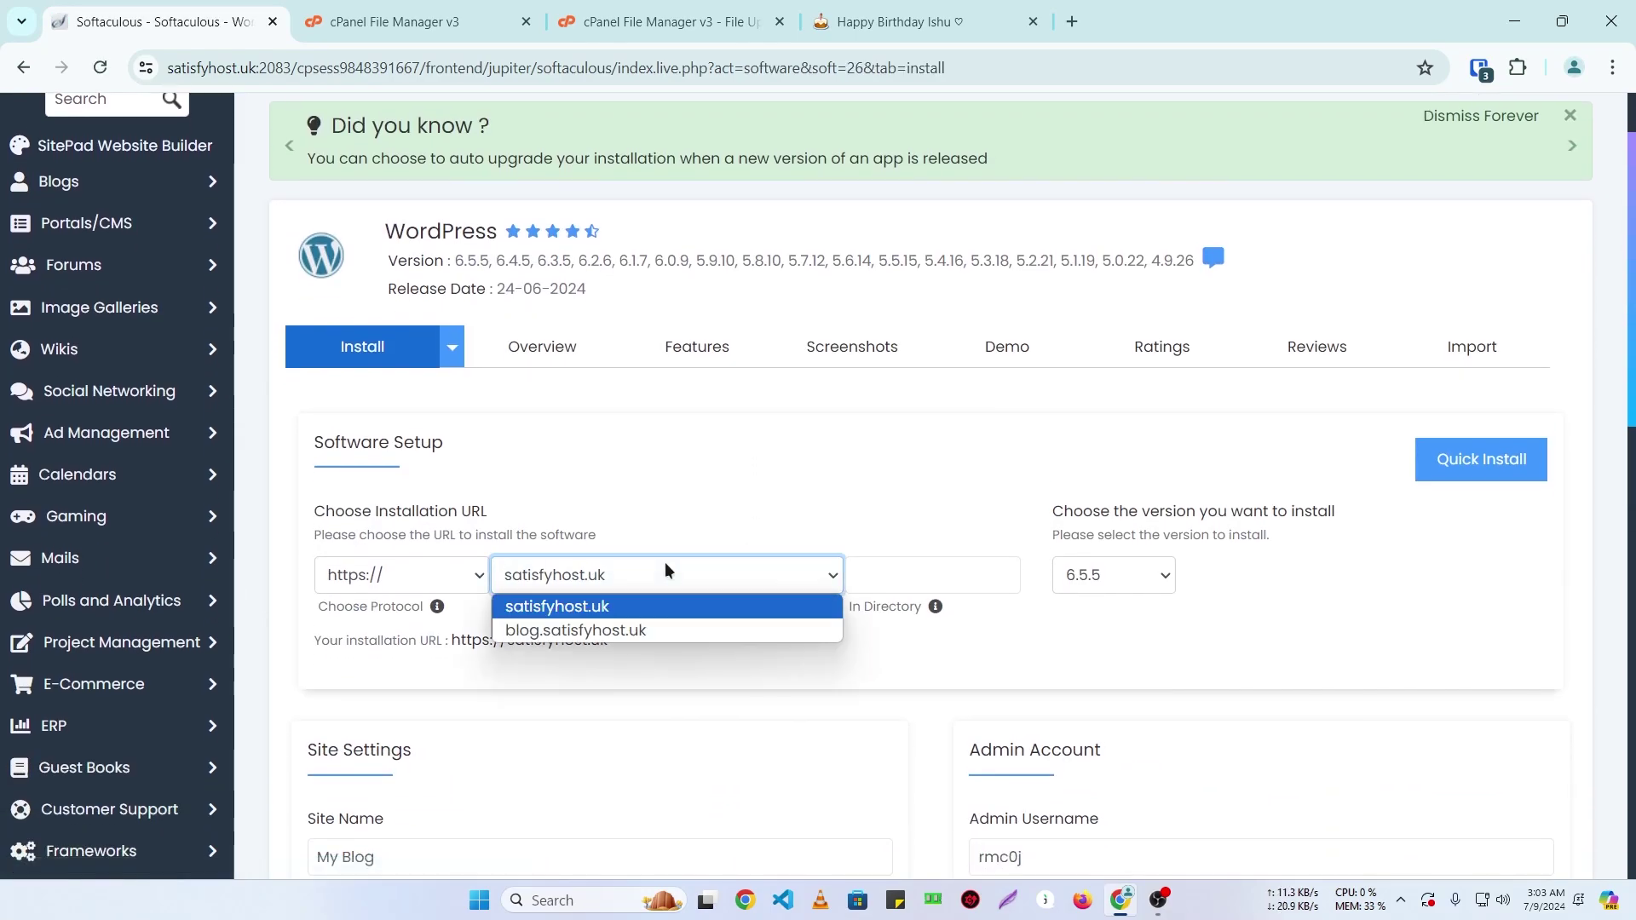
click(632, 641)
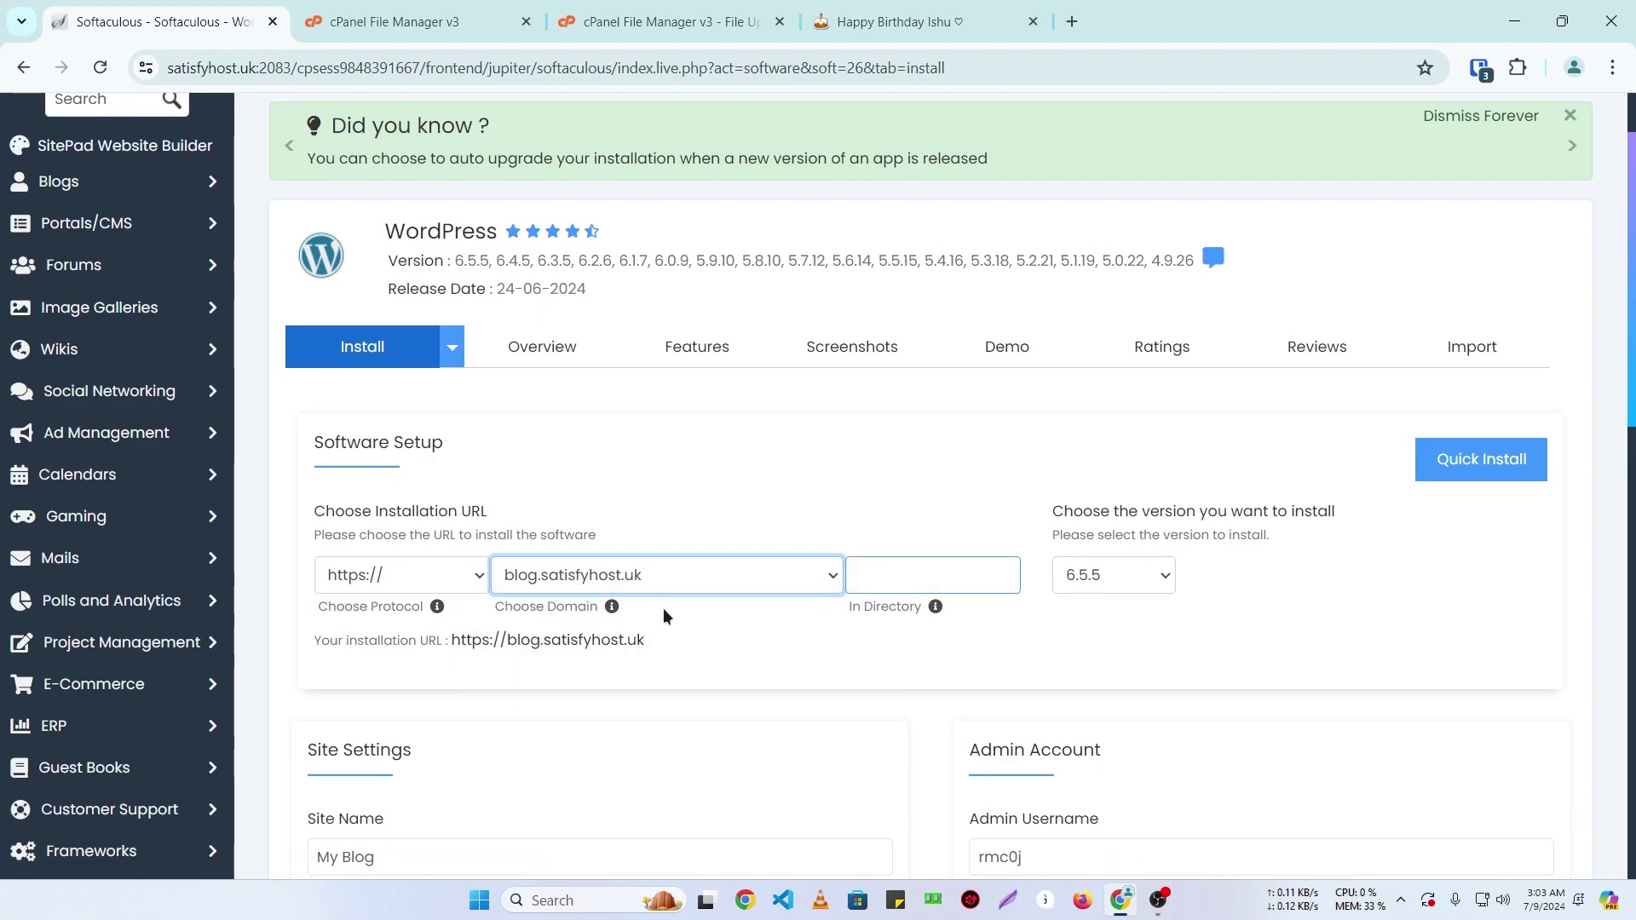
- Review the default site, admin, language and plugin settings, install WordPress on the blog subdomain and open the installed site
scroll(832, 586, down, 2)
scroll(832, 581, down, 1)
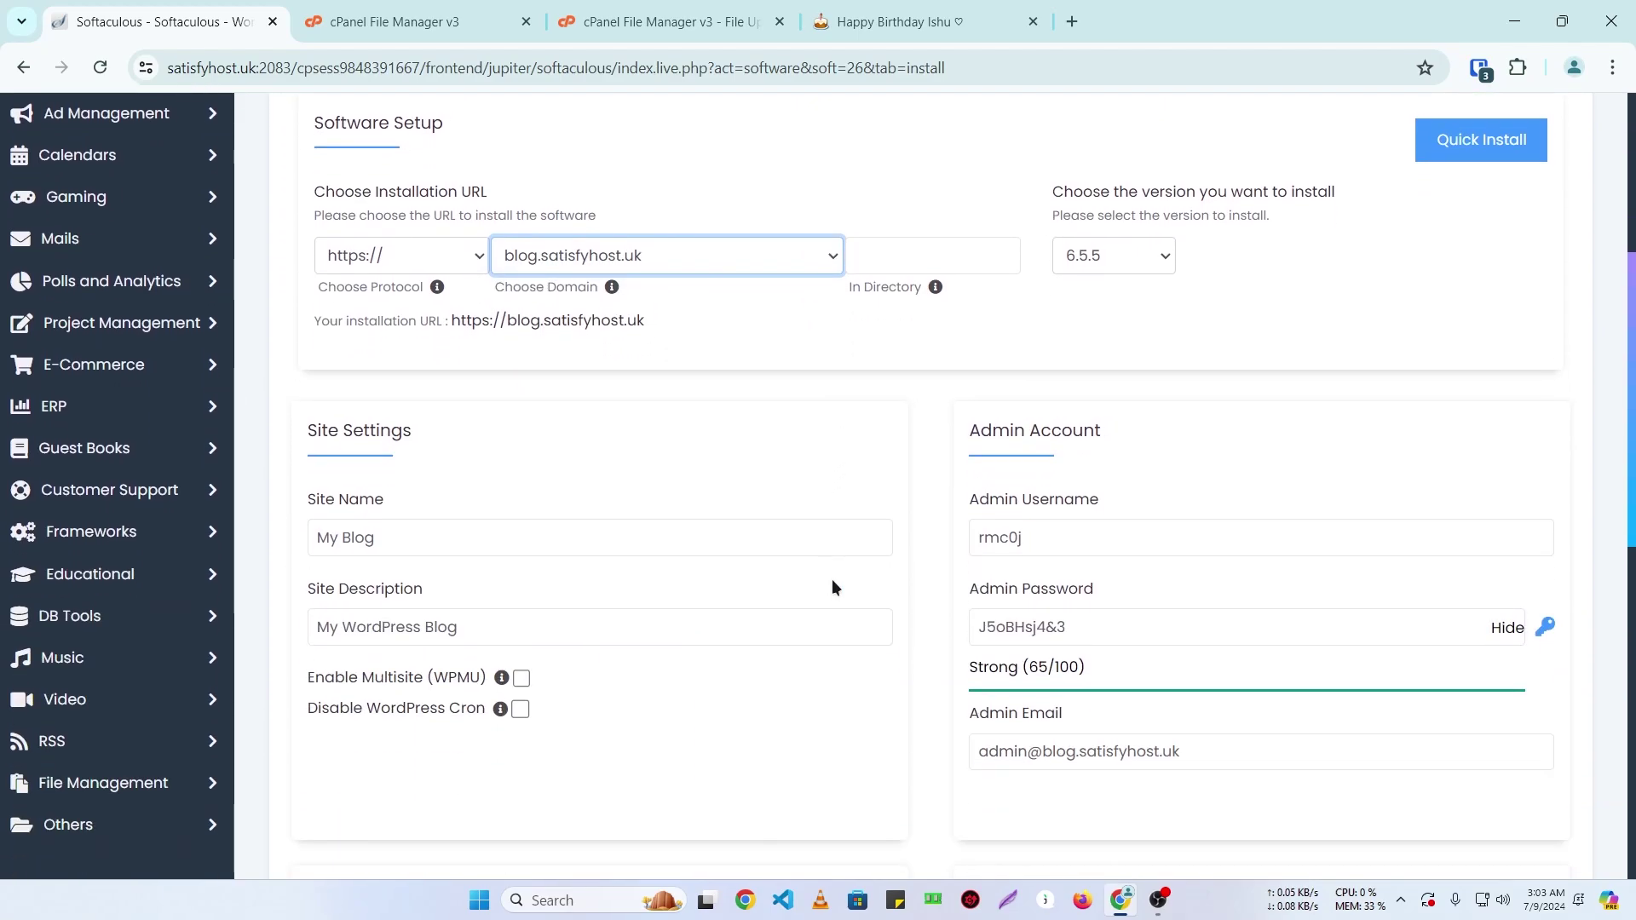
scroll(831, 580, up, 1)
scroll(833, 587, down, 3)
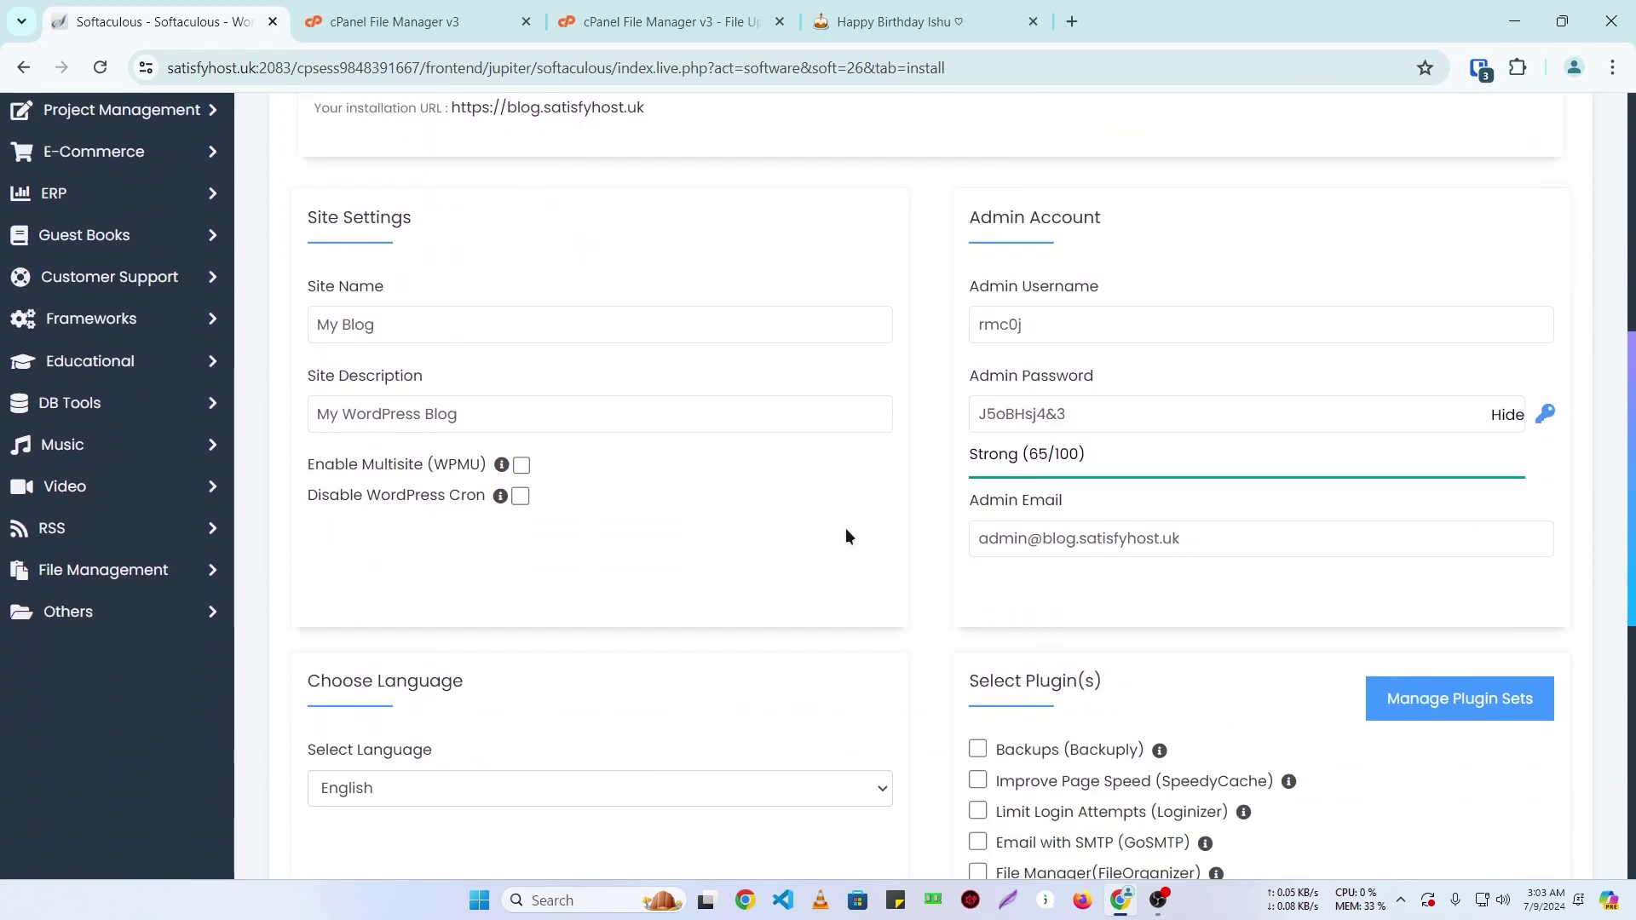
scroll(845, 528, down, 5)
scroll(845, 528, down, 1)
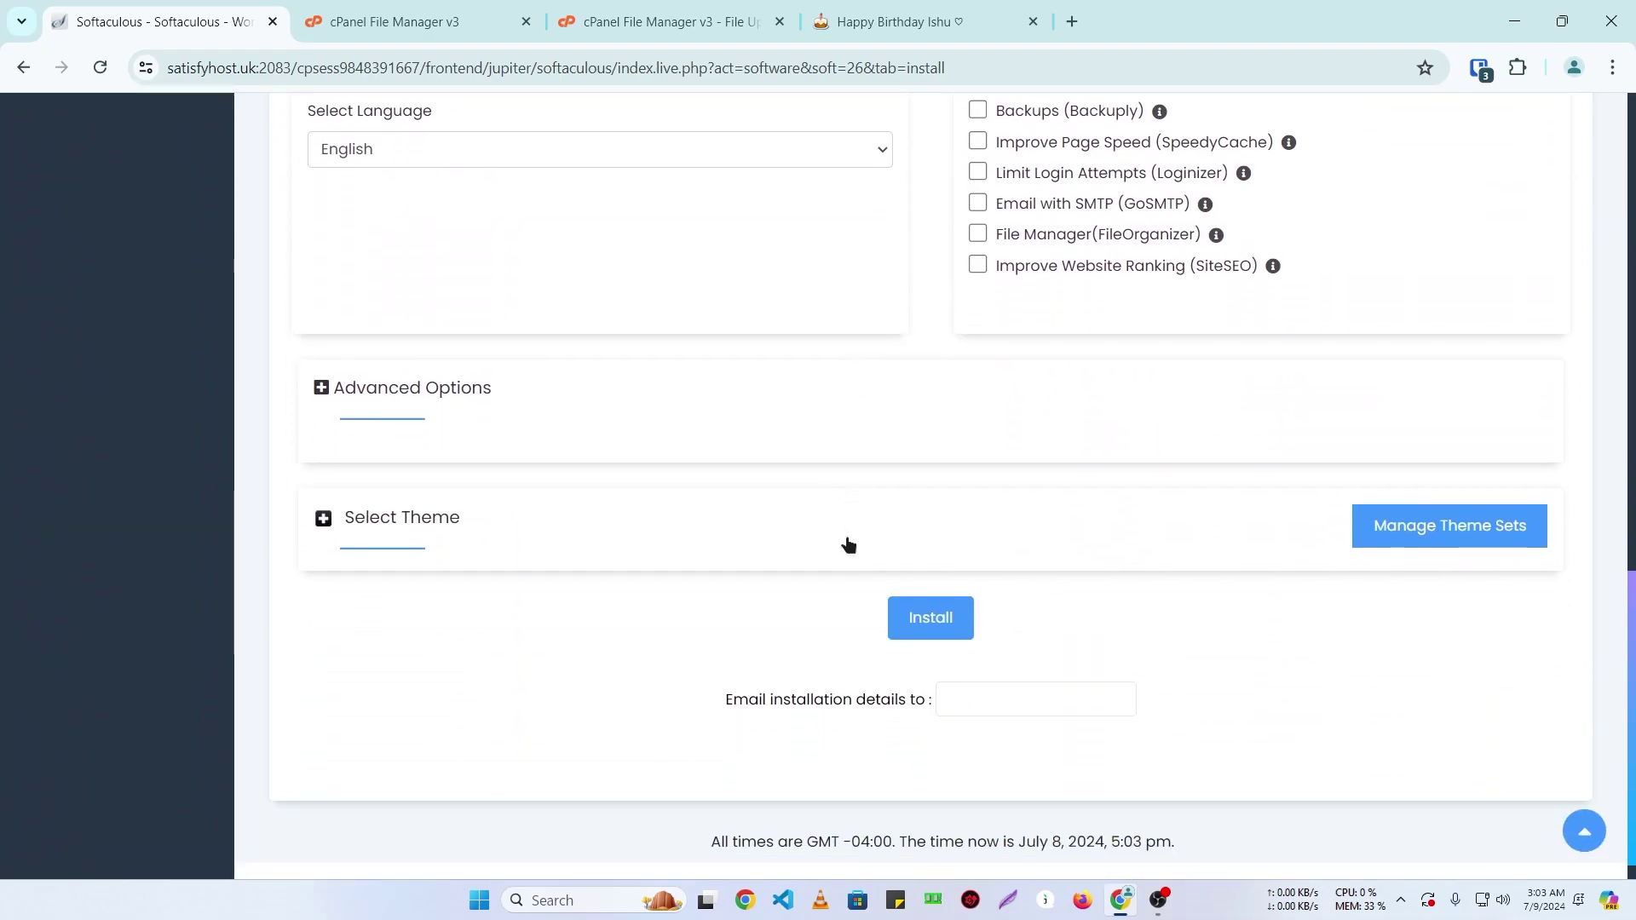
click(922, 622)
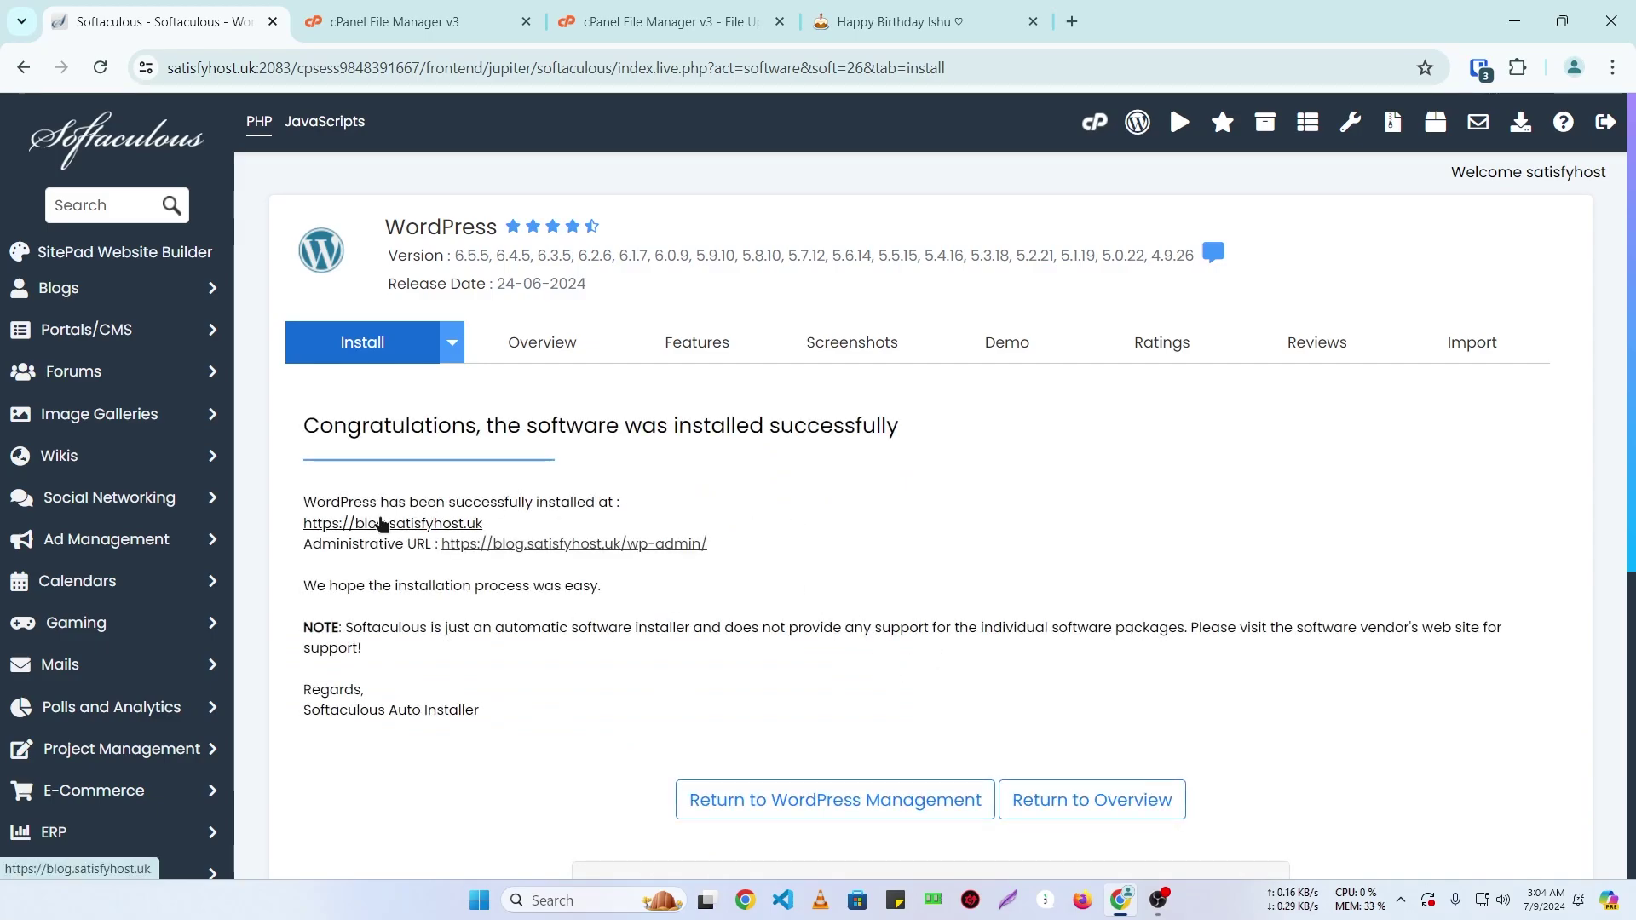
click(380, 523)
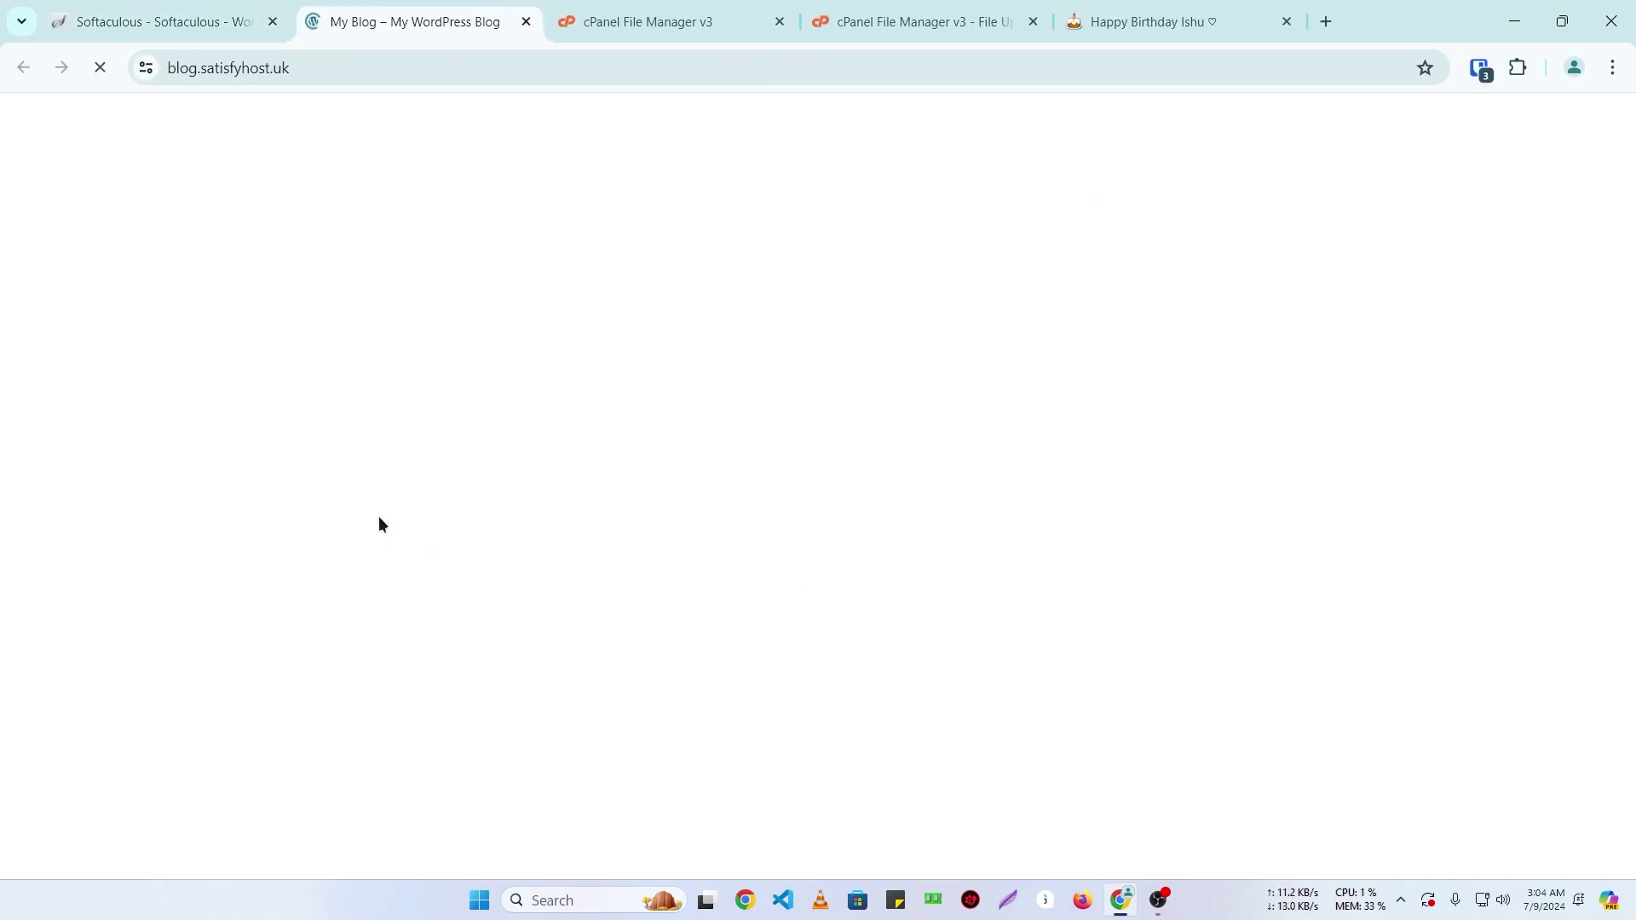